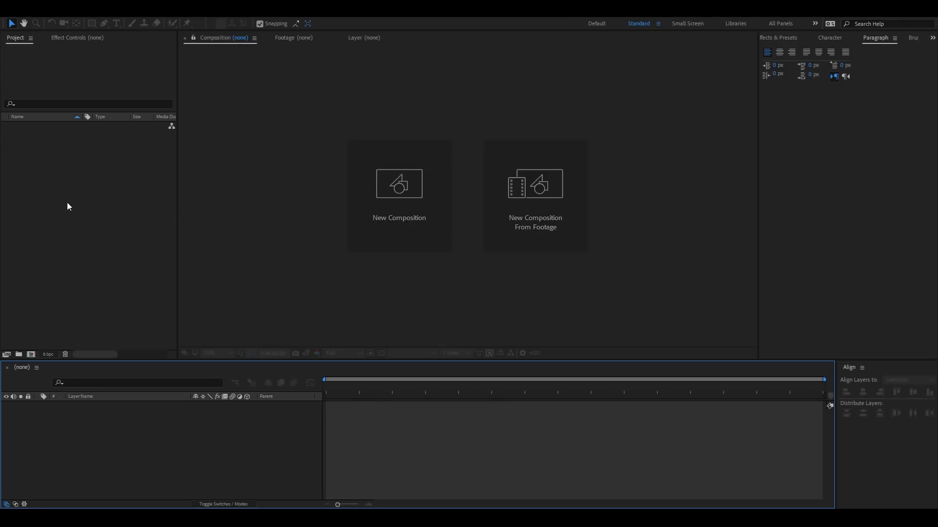
# Create a white 1920×1080, 30 fps, 5-second 'Anim Text' composition and add a left-of-centre vertical guide
pyautogui.rightClick(68, 203)
pyautogui.click(92, 209)
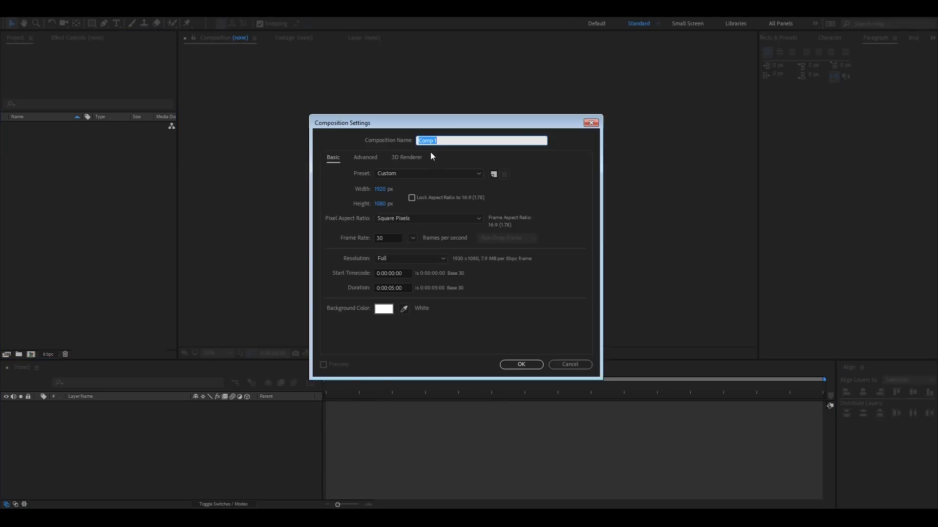
pyautogui.write('Anim Text')
pyautogui.click(381, 237)
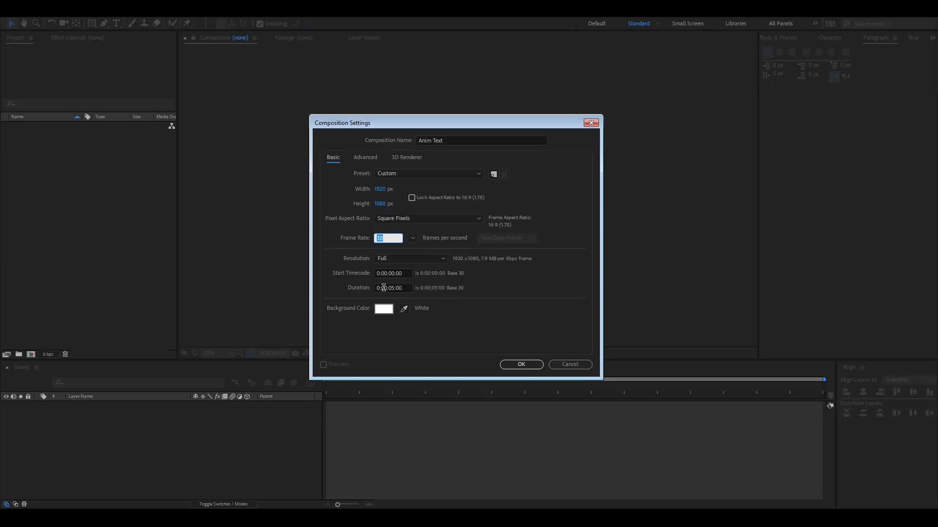
pyautogui.moveTo(385, 288); pyautogui.dragTo(404, 288)
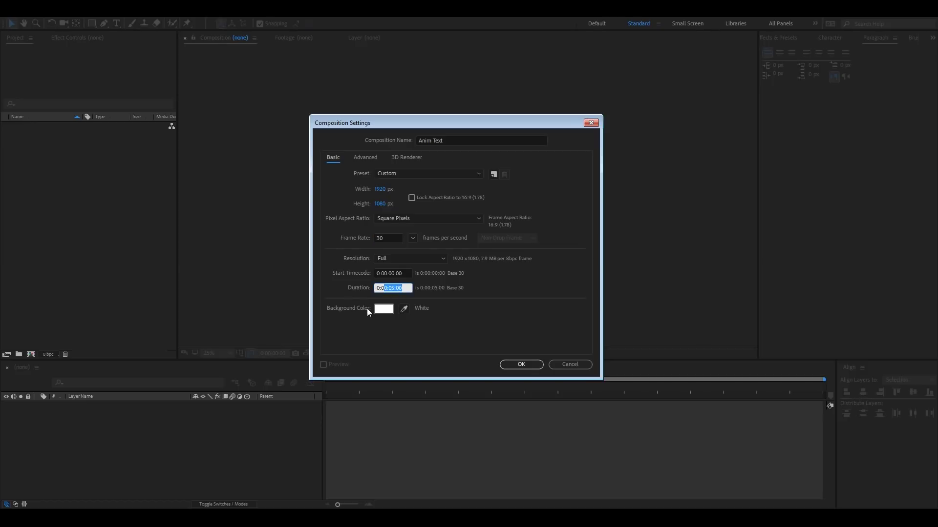
pyautogui.click(519, 365)
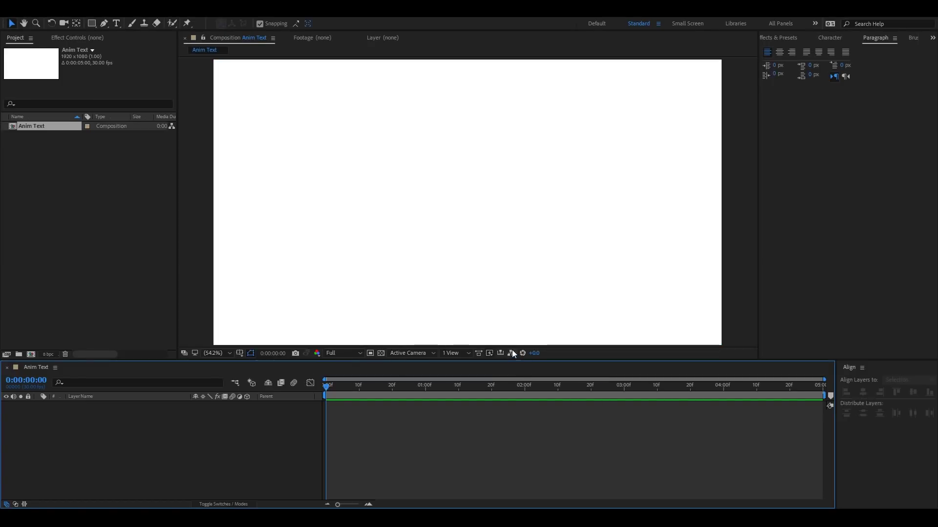
pyautogui.hotkey('ctrl', 'r')
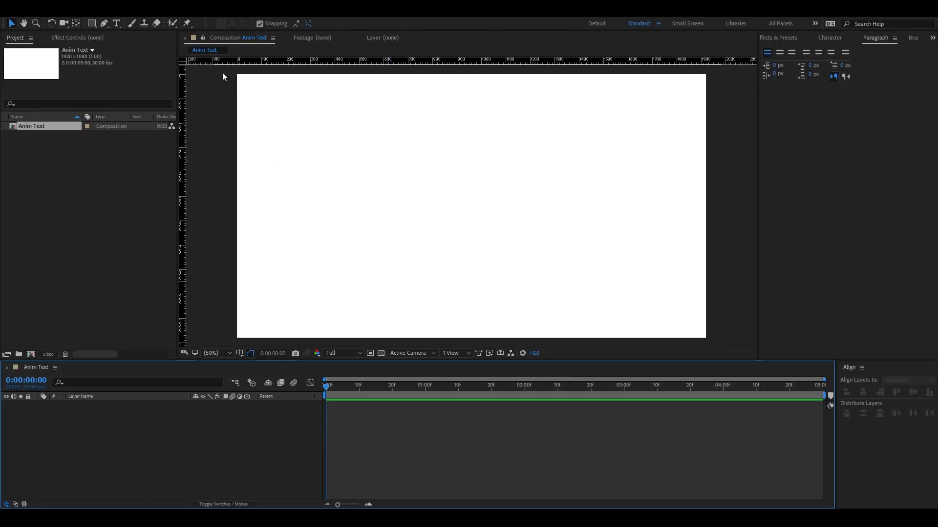
pyautogui.moveTo(182, 189); pyautogui.dragTo(408, 189)
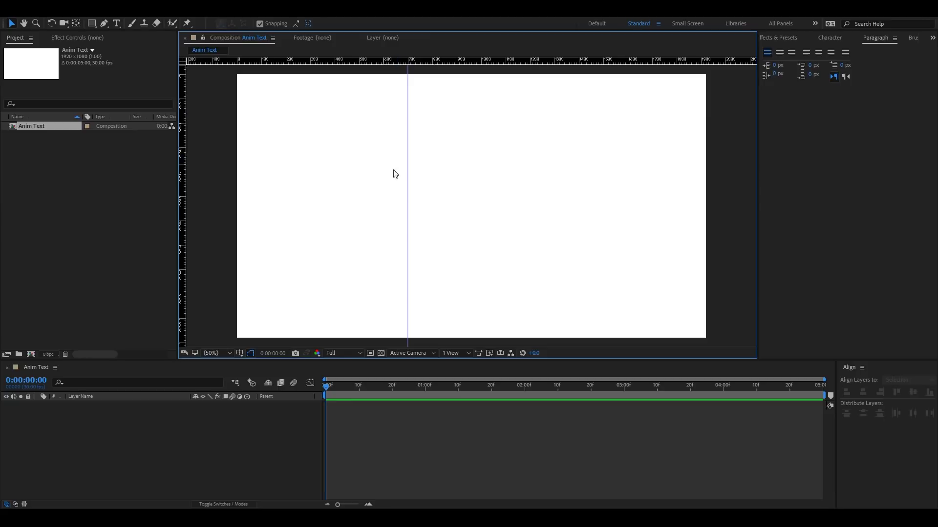
# Add a new text layer reading ANIMATIE
pyautogui.rightClick(127, 433)
pyautogui.moveTo(170, 323)
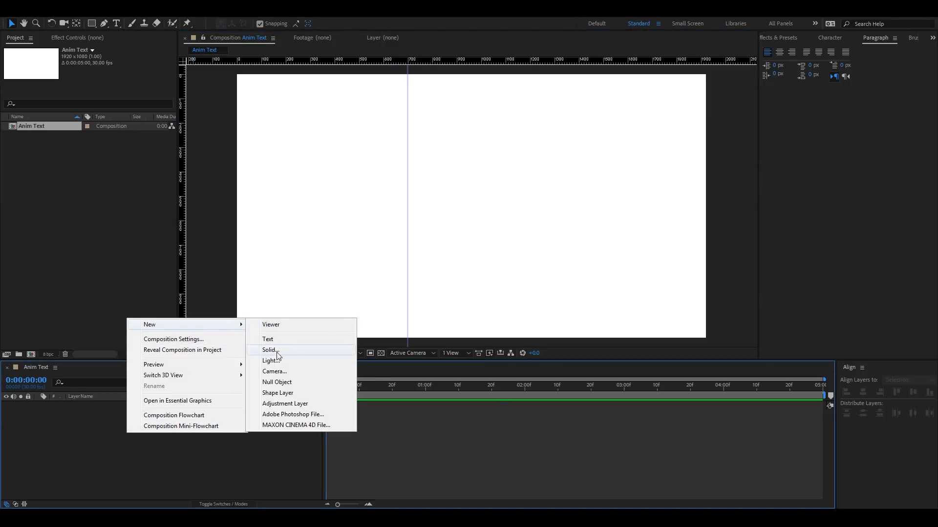
pyautogui.click(268, 339)
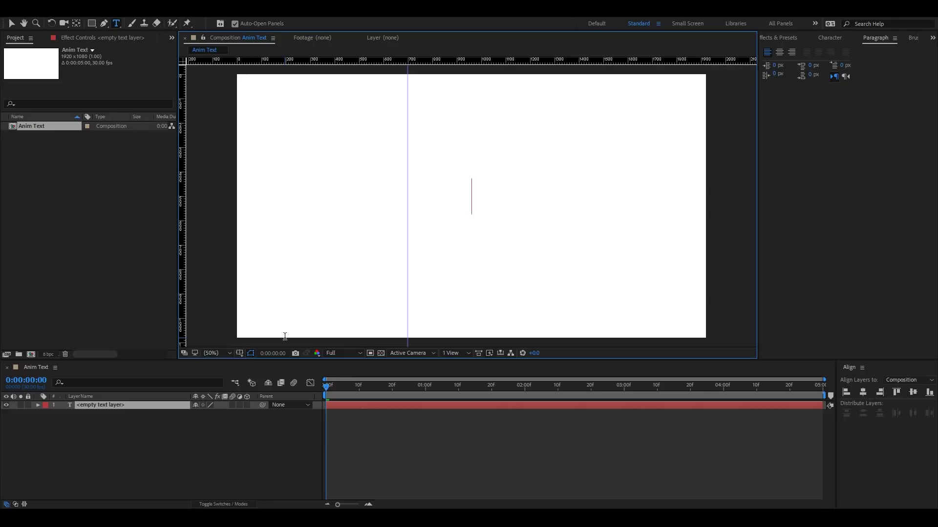
pyautogui.write('ANIMATIE')
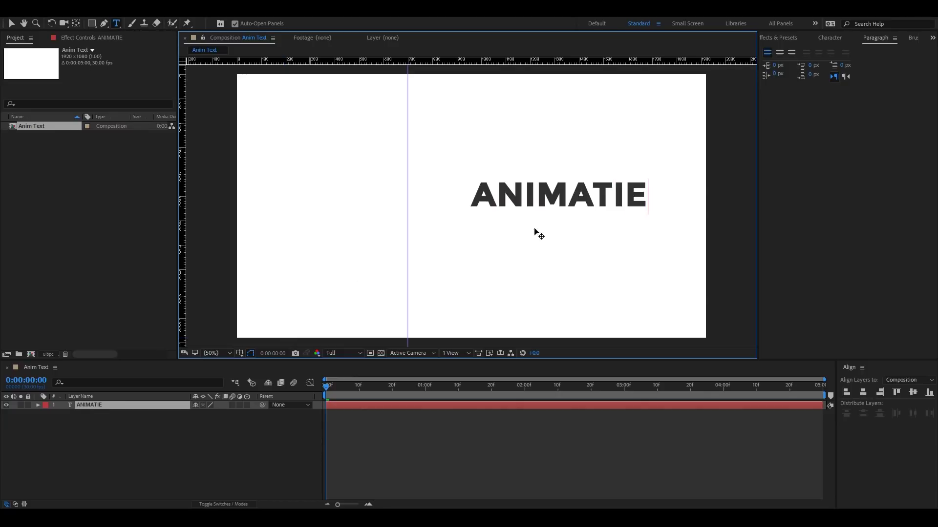
# Check the bold Montserrat font settings and snap the text's left edge to the guide
pyautogui.click(825, 37)
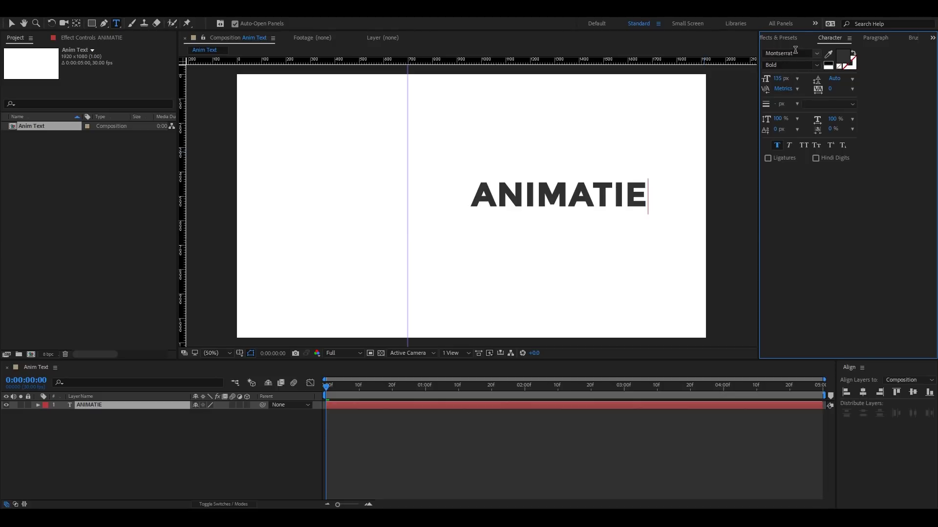
pyautogui.click(881, 37)
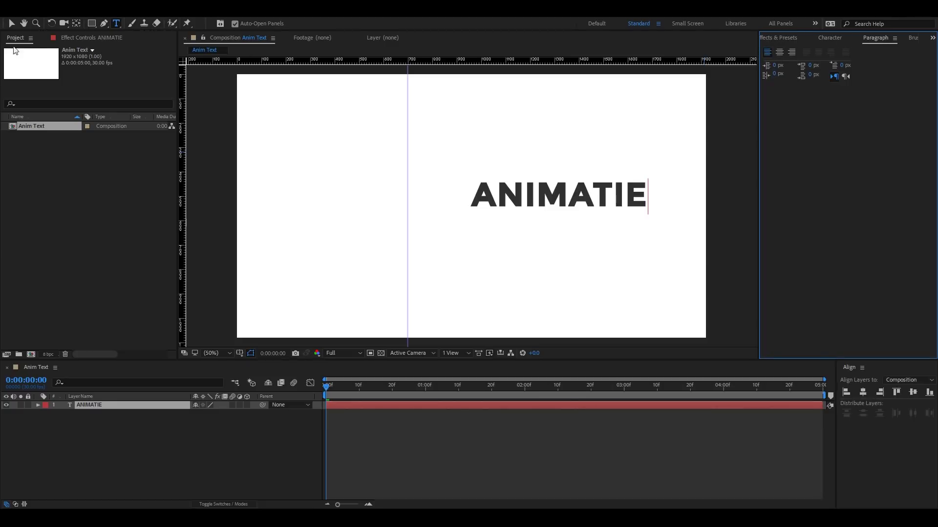
pyautogui.click(11, 25)
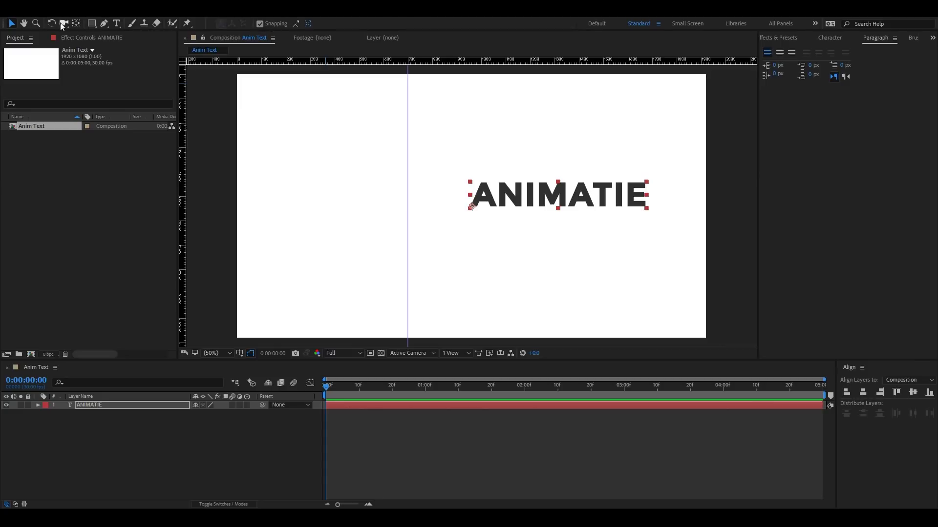
pyautogui.moveTo(553, 209)
pyautogui.mouseDown()
pyautogui.moveTo(487, 201)
pyautogui.moveTo(483, 167)
pyautogui.mouseUp()
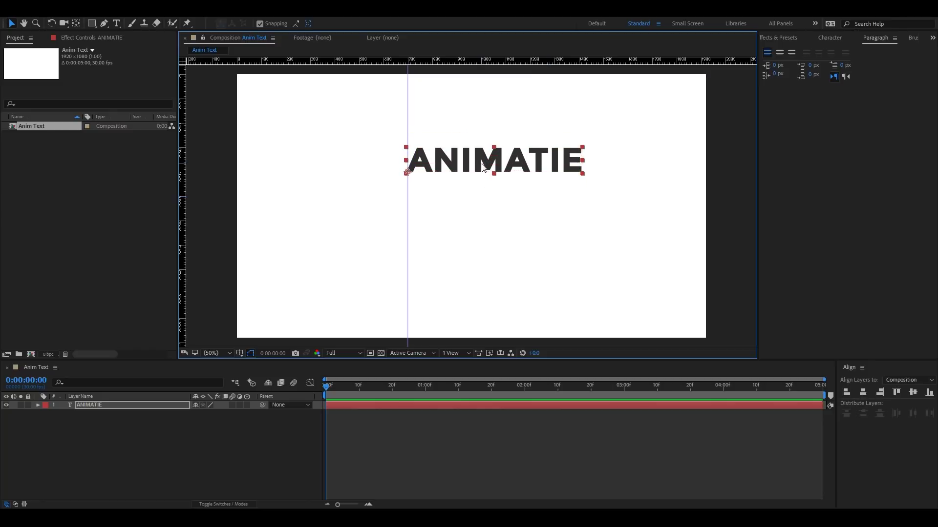
# Duplicate ANIMATIE, move the copy below it and retype it as ROTATIVA
pyautogui.click(89, 405)
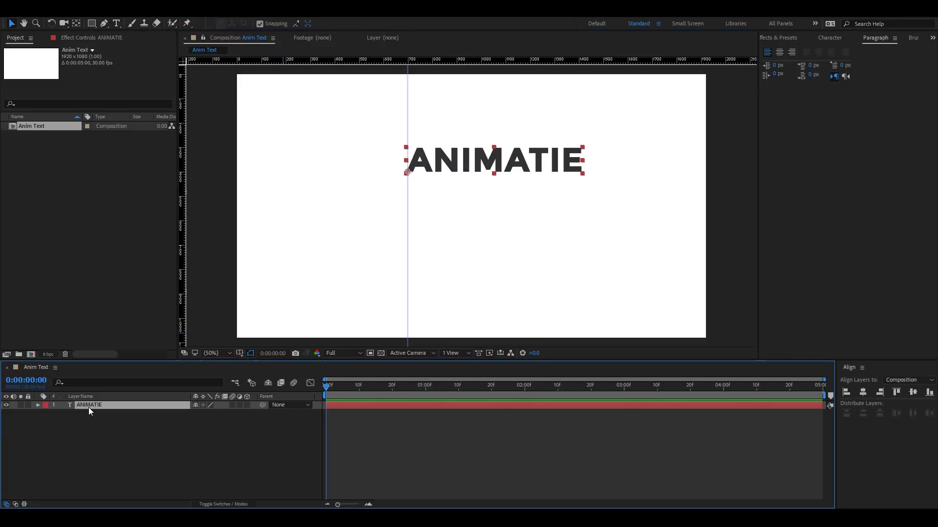
pyautogui.hotkey('ctrl', 'd')
pyautogui.moveTo(477, 163); pyautogui.dragTo(473, 193)
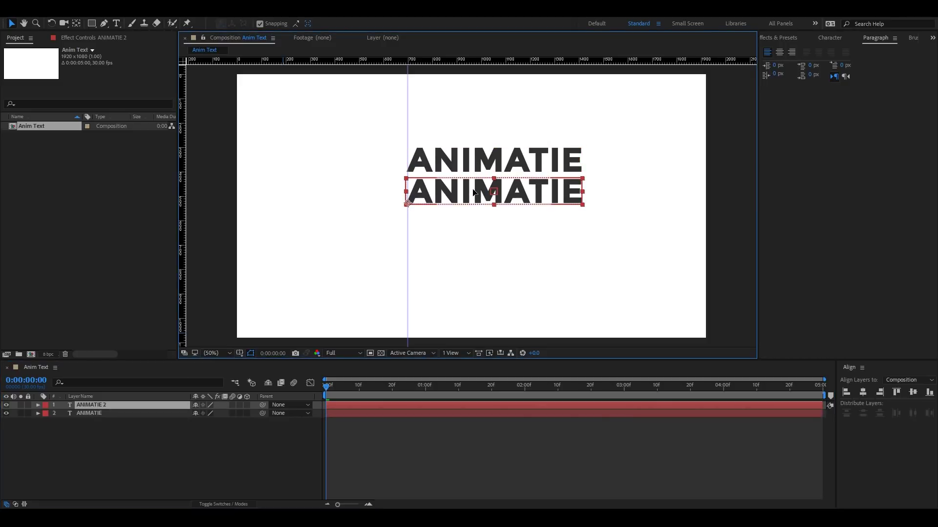
pyautogui.doubleClick(459, 197)
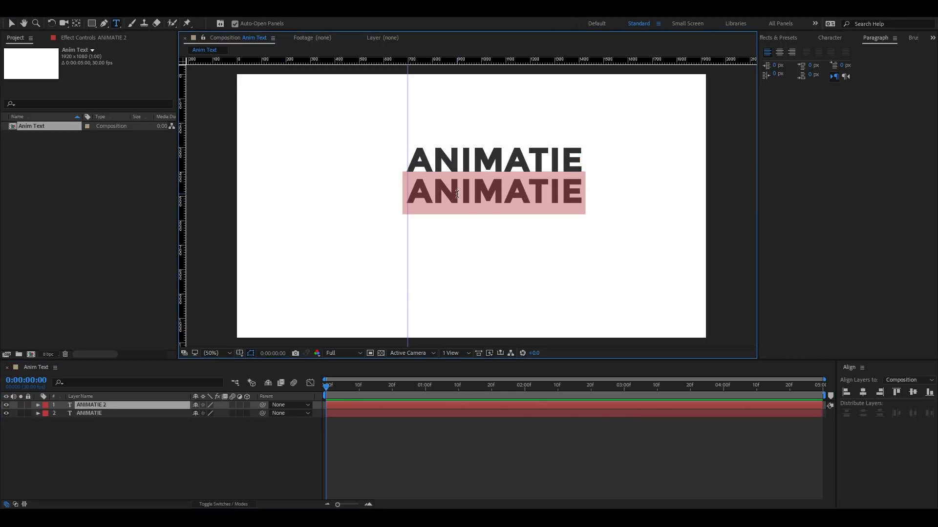
pyautogui.write('ROTATIVA')
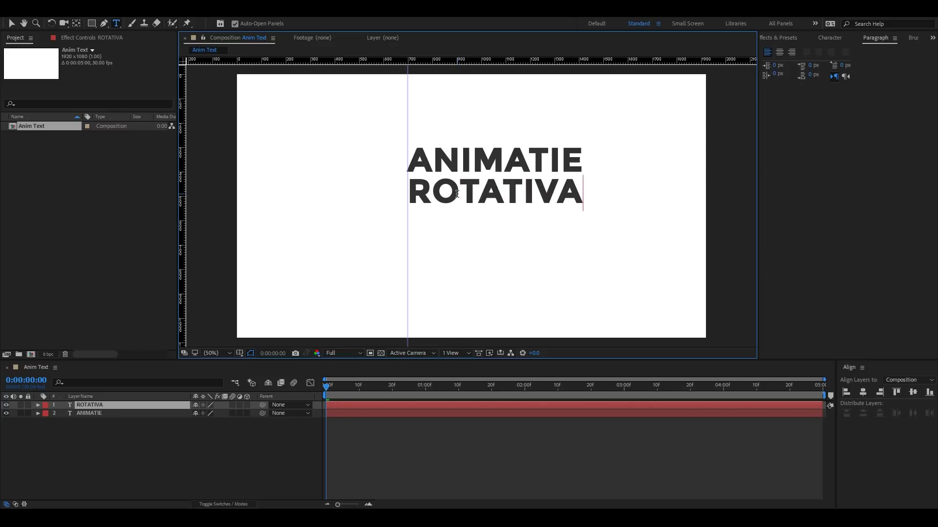
# Duplicate ROTATIVA into a third line reading DE TEXT below it, then select all three layers
pyautogui.click(101, 408)
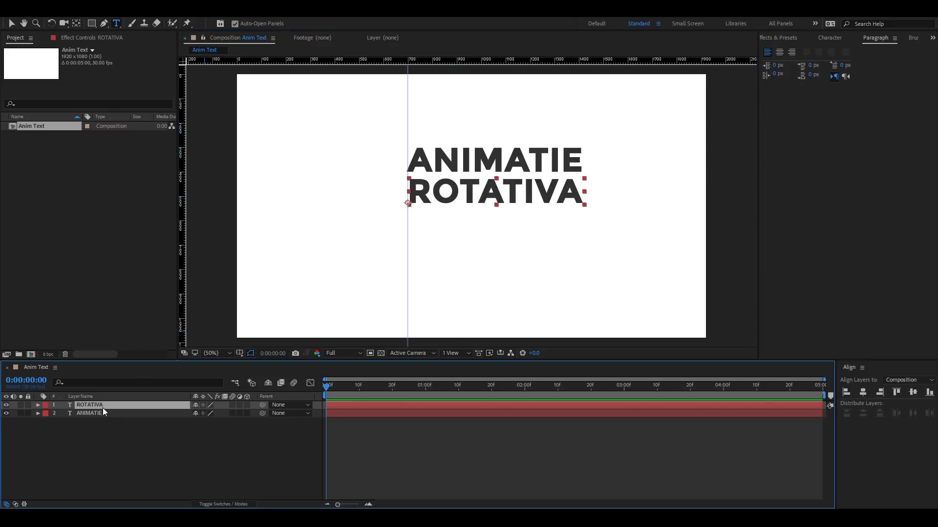
pyautogui.hotkey('ctrl', 'd')
pyautogui.press('v')
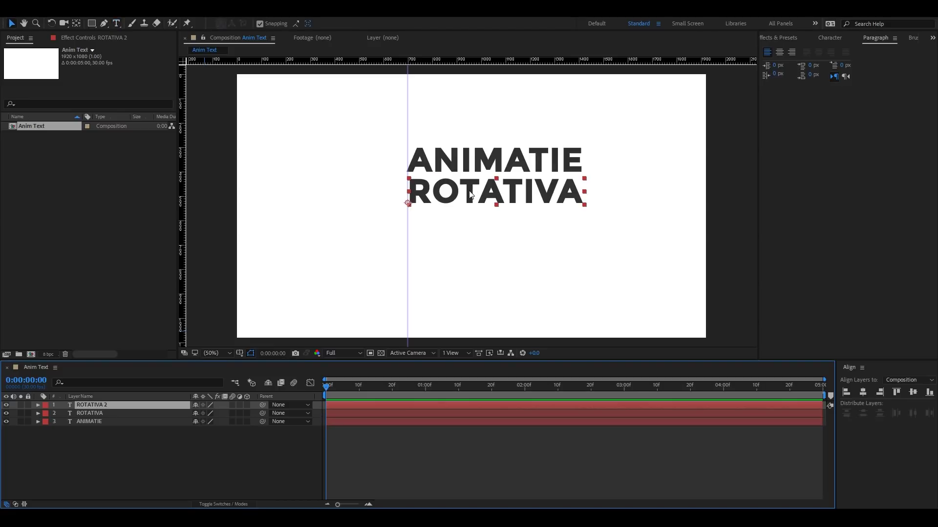
pyautogui.moveTo(471, 191); pyautogui.dragTo(472, 213)
pyautogui.doubleClick(471, 214)
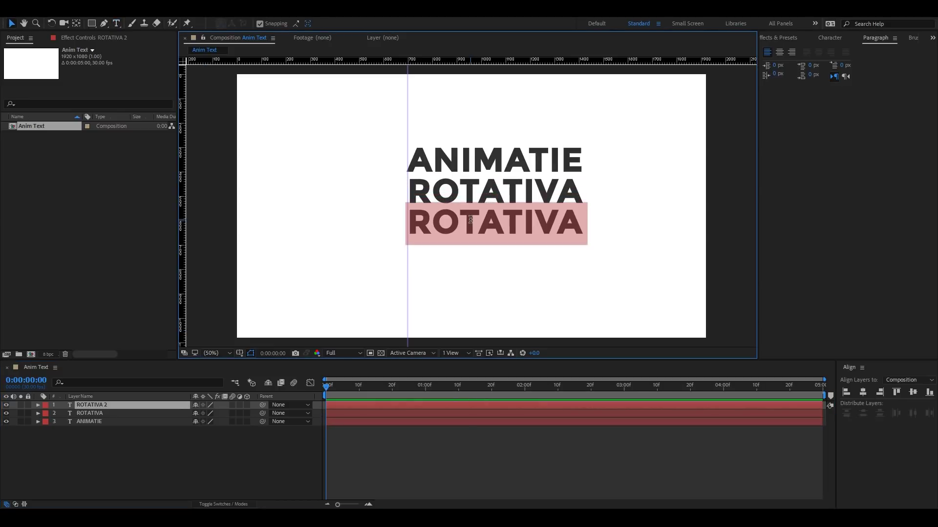
pyautogui.write('DE TEXT')
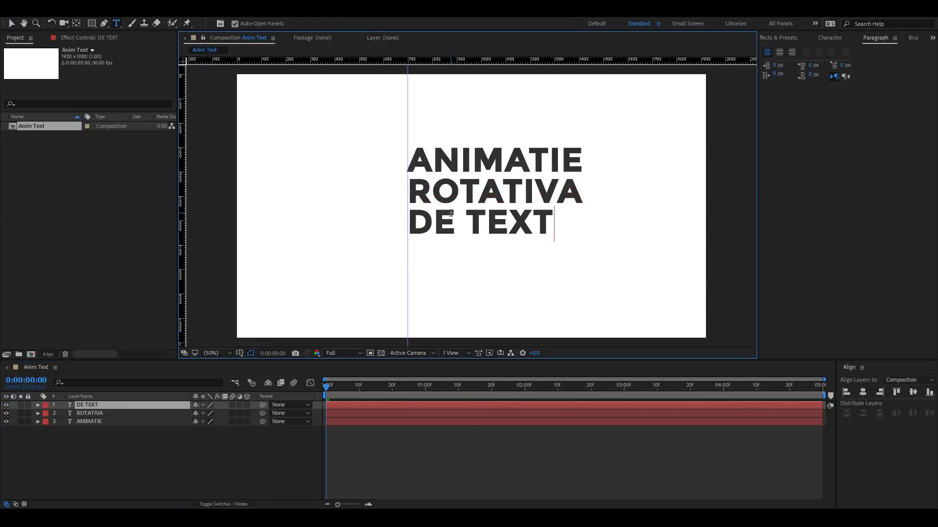
pyautogui.click(102, 408)
pyautogui.moveTo(148, 451); pyautogui.dragTo(66, 406)
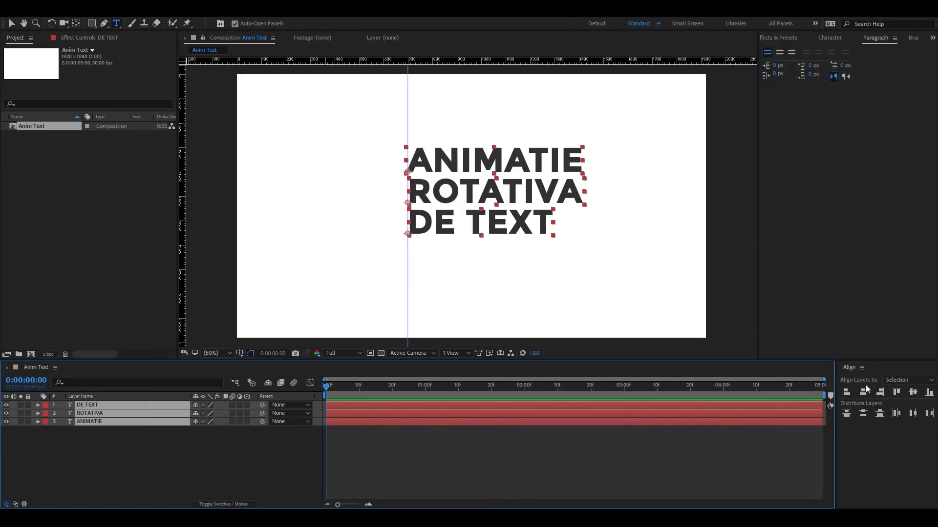
# Open the Align panel and move the three-line block down toward the frame's centre
pyautogui.click(172, 15)
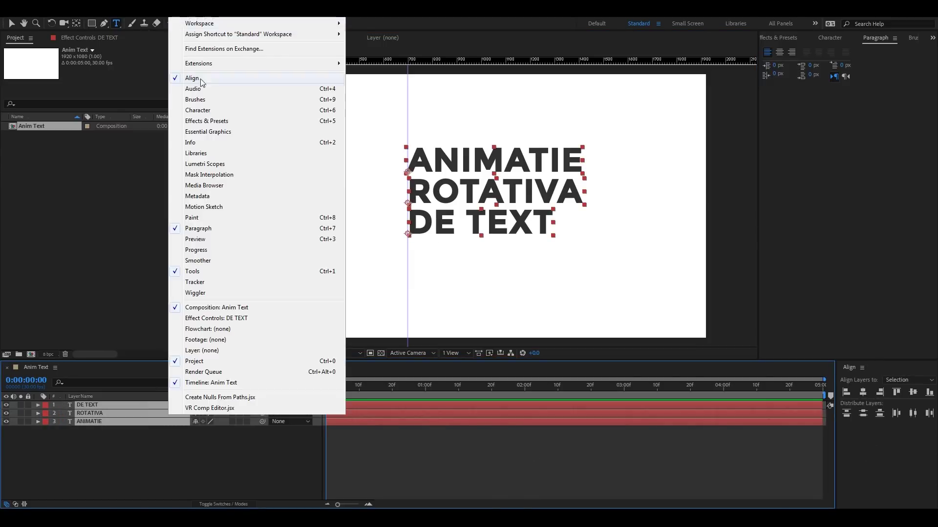
pyautogui.click(886, 437)
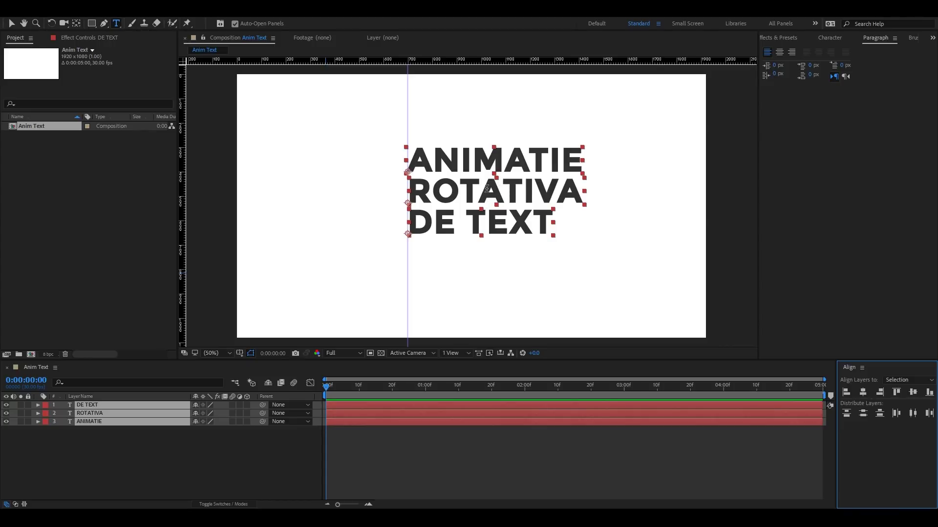
pyautogui.press('v')
pyautogui.moveTo(491, 191); pyautogui.dragTo(492, 204)
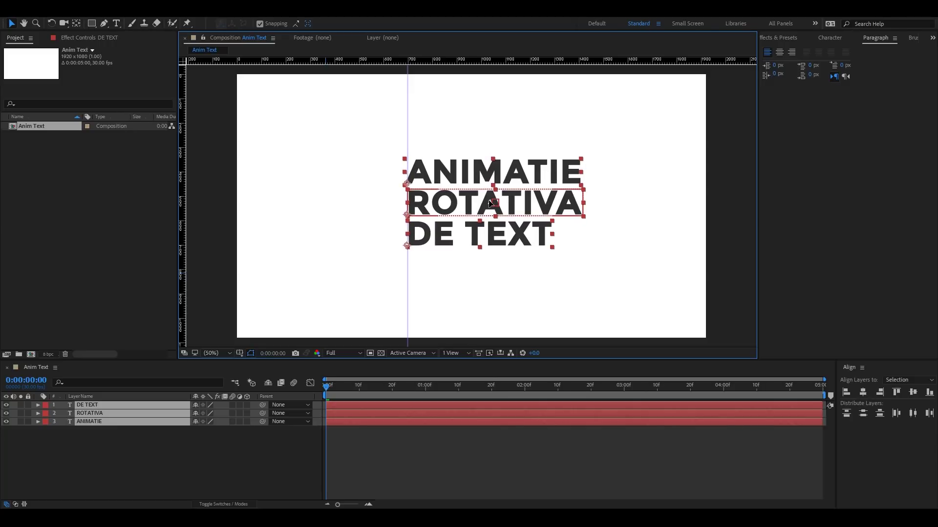
# Deselect everything, then select the DE TEXT and ROTATIVA layers
pyautogui.click(75, 442)
pyautogui.click(89, 406)
pyautogui.keyDown('shift'); pyautogui.click(89, 414); pyautogui.keyUp('shift')
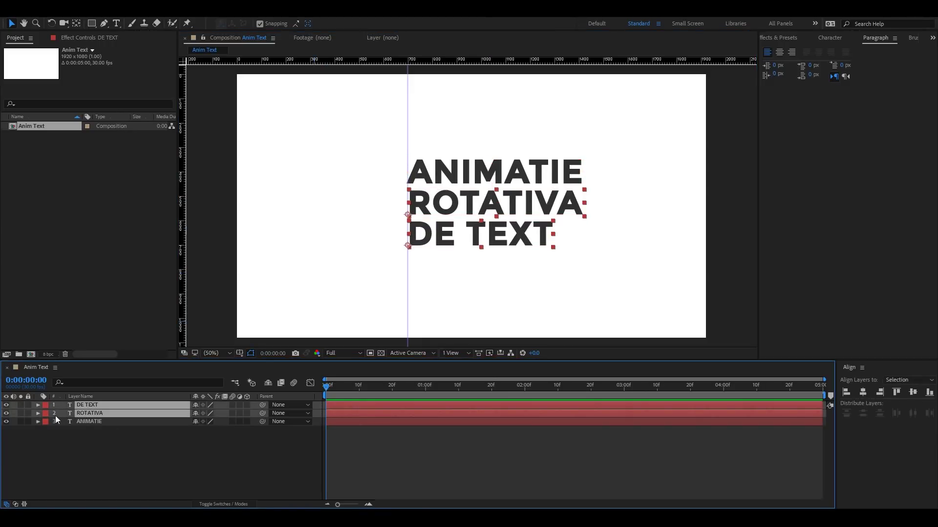
# Hide ROTATIVA and DE TEXT, make ANIMATIE 3D and reveal its rotation properties
pyautogui.moveTo(6, 406); pyautogui.dragTo(6, 413)
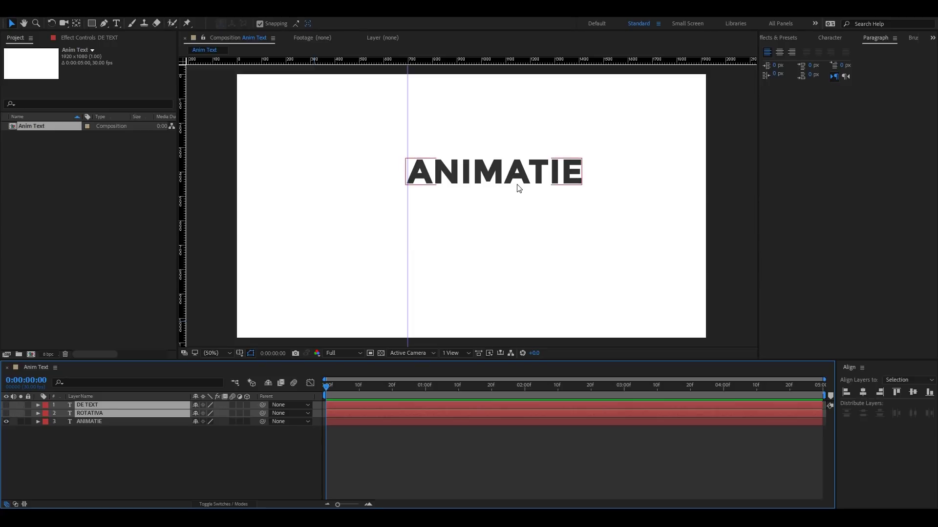
pyautogui.click(104, 420)
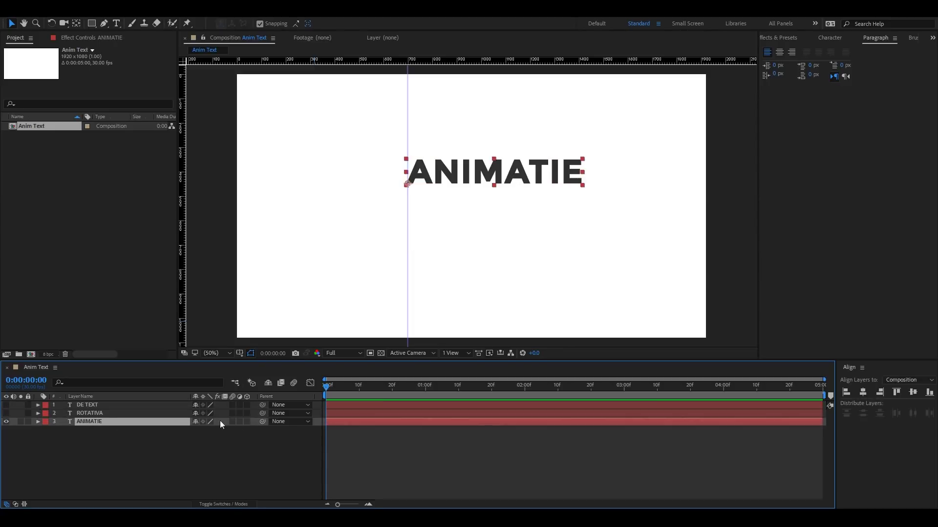
pyautogui.click(248, 422)
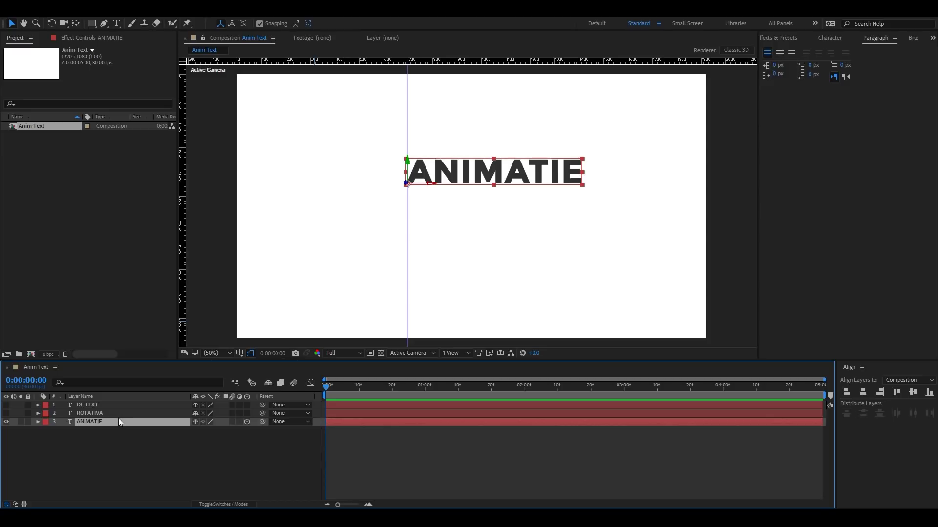
pyautogui.press('r')
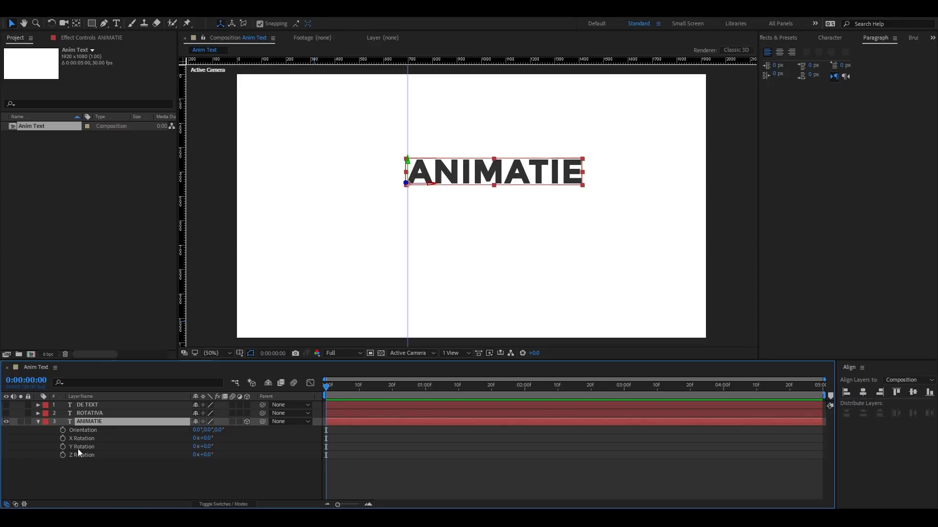
# Keyframe ANIMATIE's Y Rotation at 132° on frame 0
pyautogui.click(62, 448)
pyautogui.moveTo(326, 385); pyautogui.dragTo(300, 388)
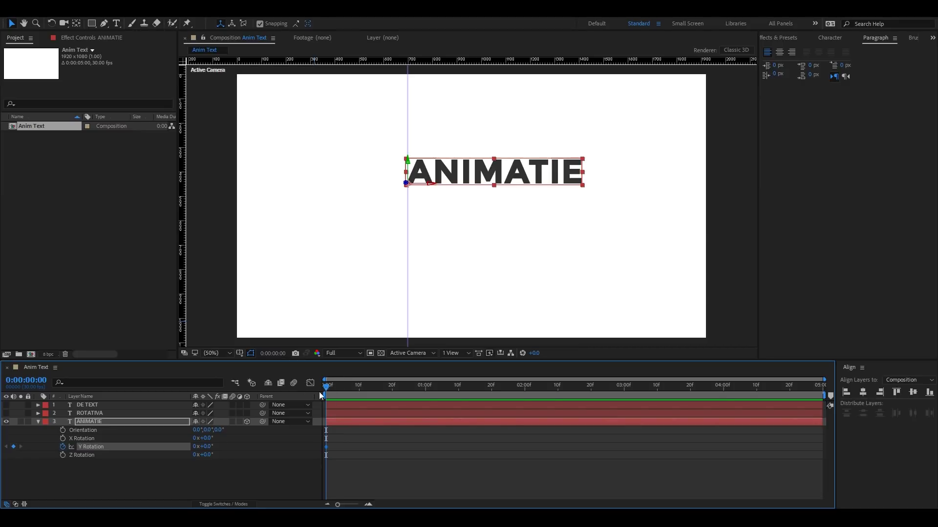
pyautogui.moveTo(203, 446); pyautogui.dragTo(262, 440)
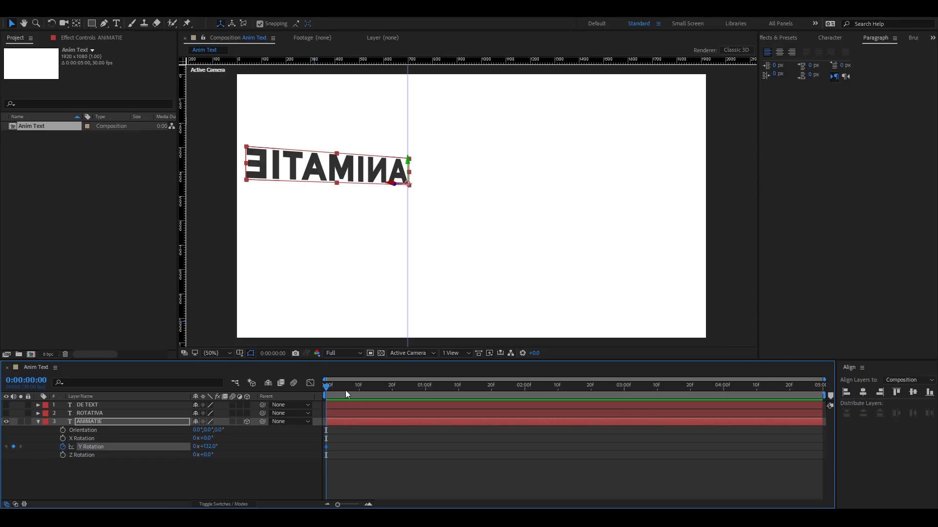
pyautogui.press('space')
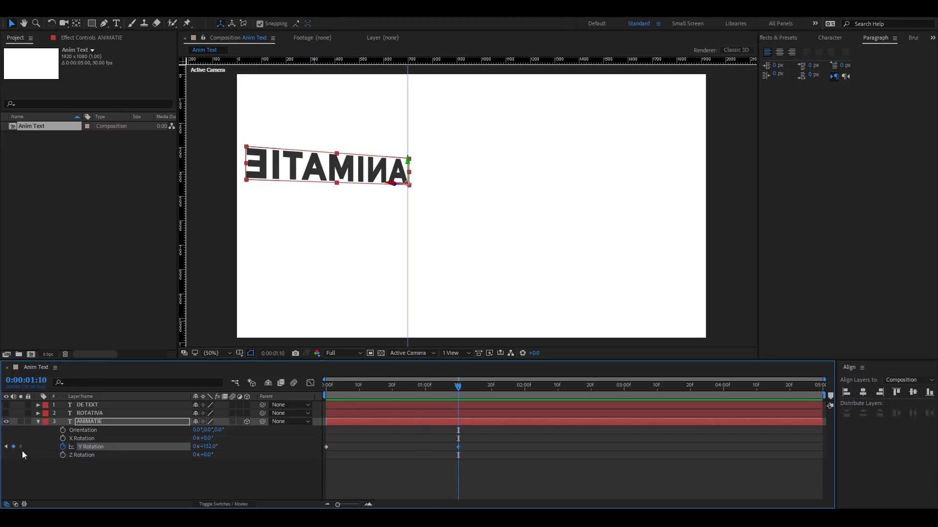
# Add Y Rotation keyframes of 0° at 1:10 and a 0° hold at 2:10
pyautogui.click(209, 446)
pyautogui.write('0')
pyautogui.press('Return')
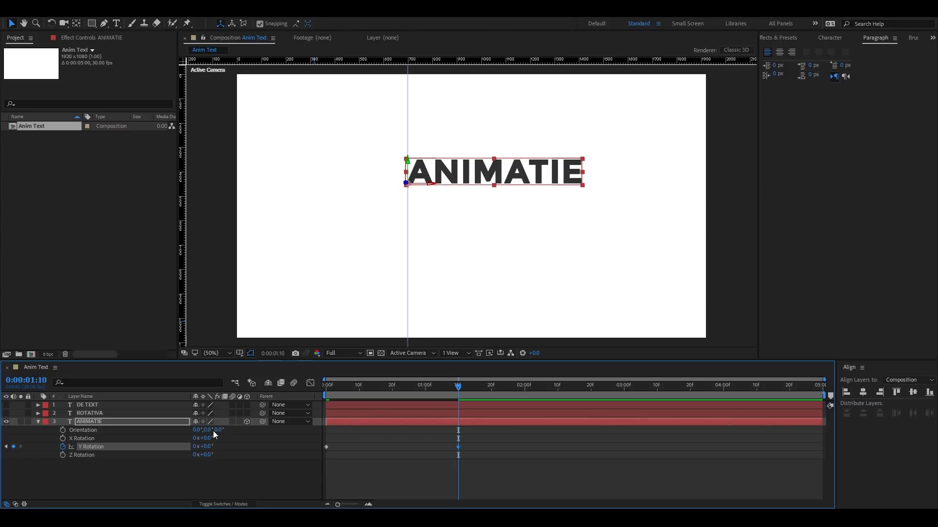
pyautogui.moveTo(458, 389); pyautogui.dragTo(559, 393)
pyautogui.click(14, 446)
# Add a -92° Y Rotation keyframe at 3:10, preview, and Easy Ease the first three keyframes
pyautogui.press('space')
pyautogui.moveTo(210, 447); pyautogui.dragTo(177, 458)
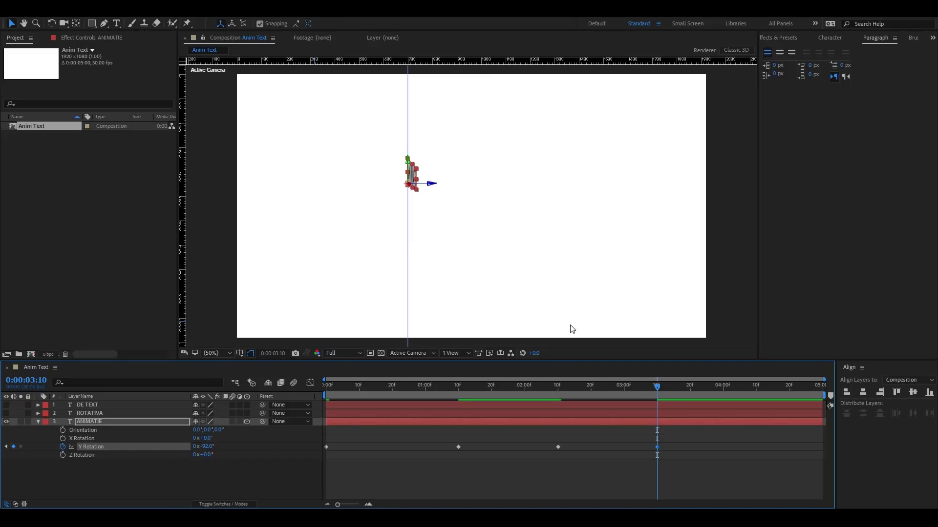
pyautogui.moveTo(590, 386); pyautogui.dragTo(262, 385)
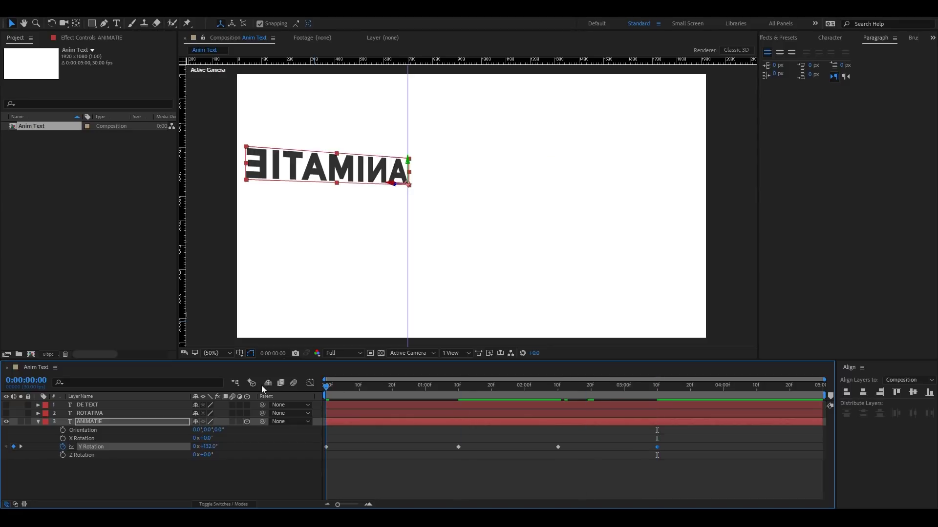
pyautogui.press('space')
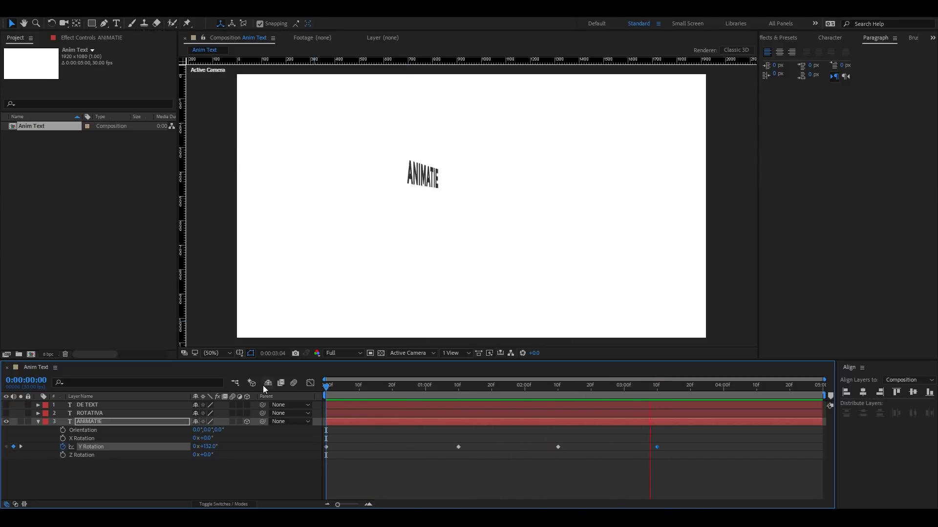
pyautogui.press('space')
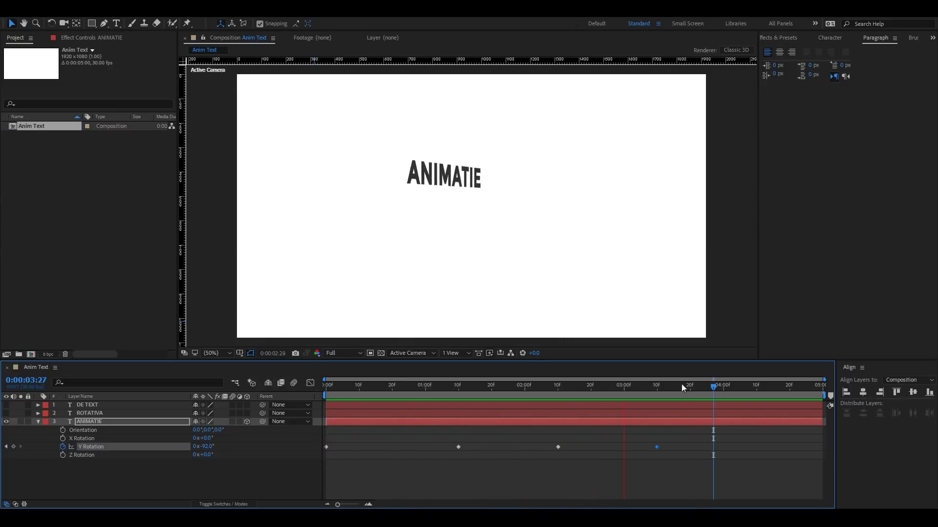
pyautogui.moveTo(576, 433); pyautogui.dragTo(299, 454)
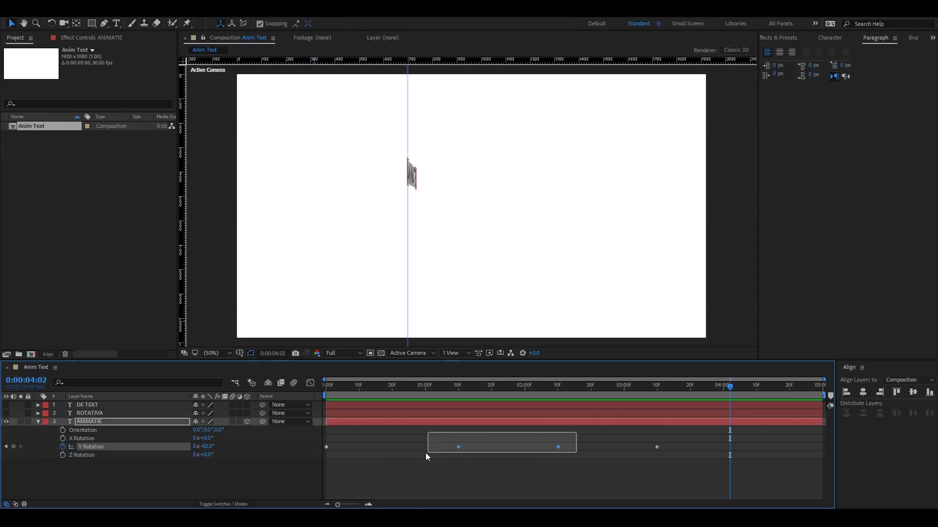
pyautogui.press('F9')
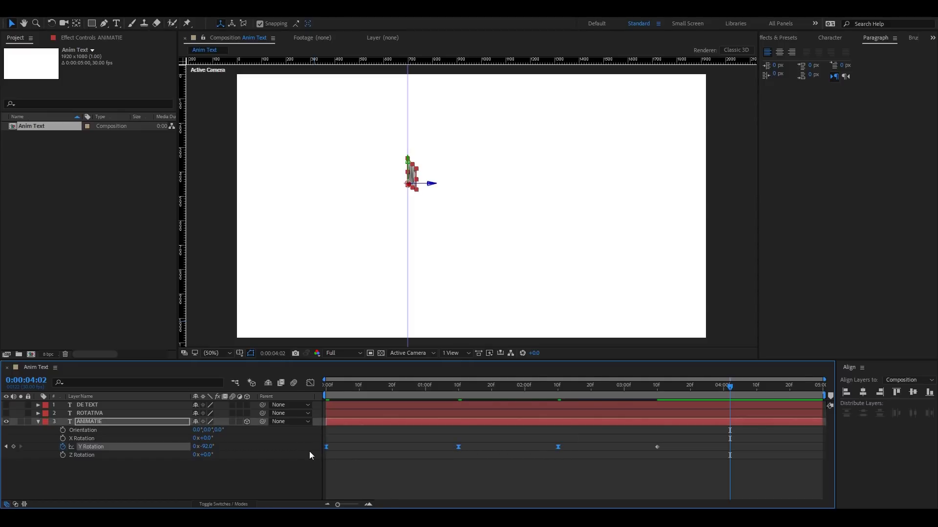
# Show ANIMATIE's Y Rotation in the Graph Editor as a speed graph
pyautogui.click(310, 384)
pyautogui.press('j')
pyautogui.press('j')
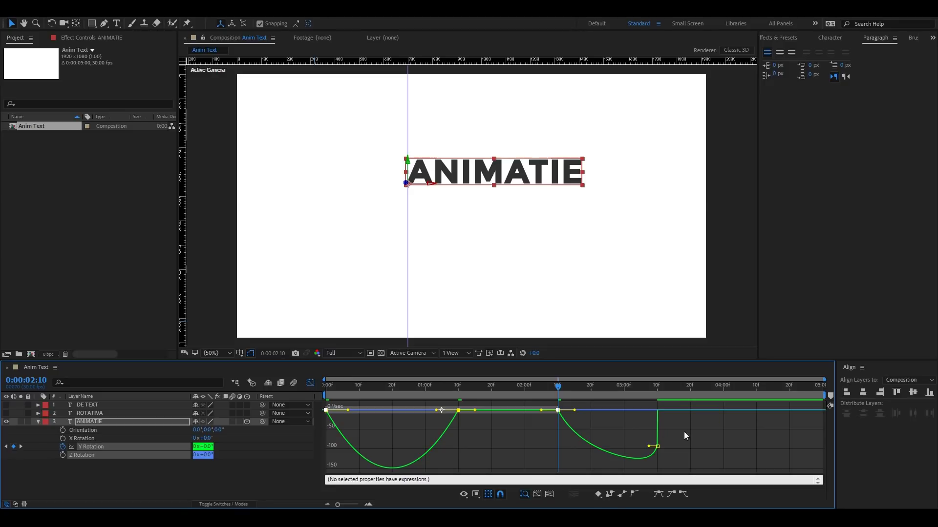
pyautogui.rightClick(684, 432)
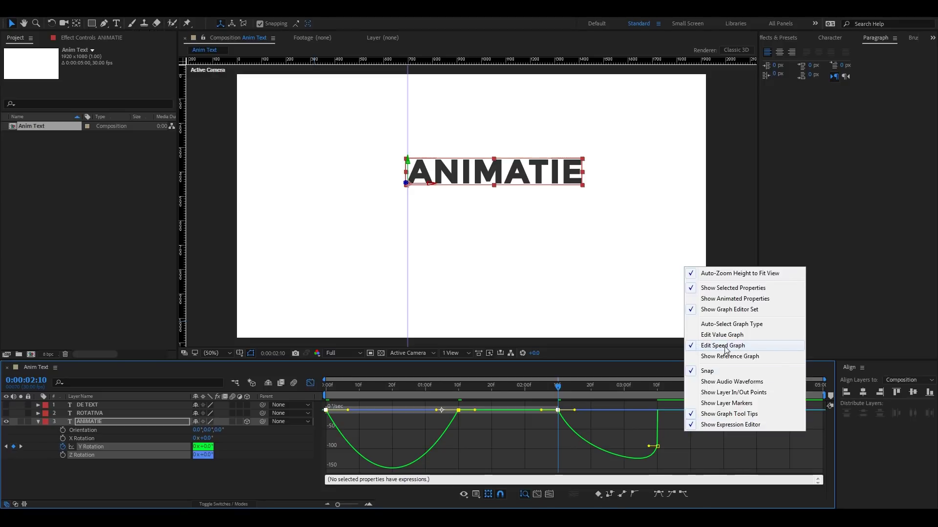
pyautogui.click(608, 438)
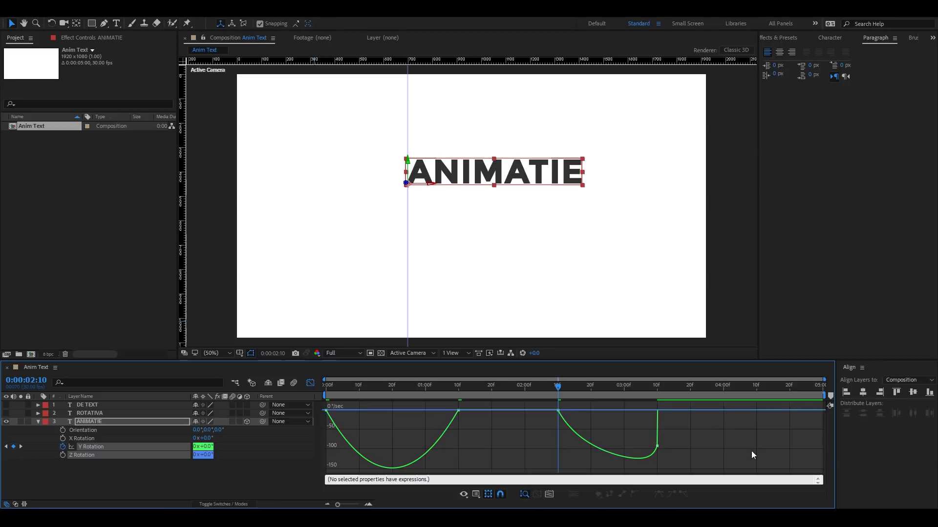
# Drag the influence handles at 0:00, 1:10 and 2:10 out to 100%
pyautogui.click(324, 404)
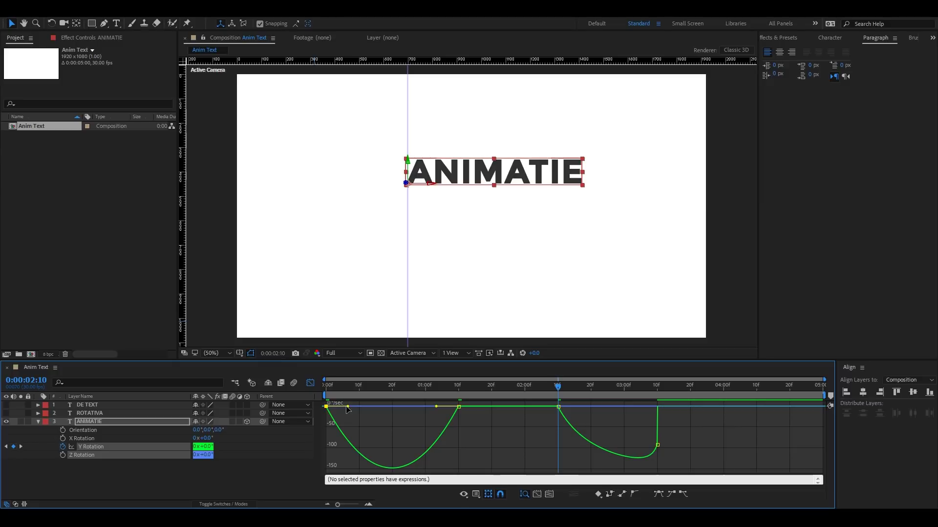
pyautogui.moveTo(347, 407); pyautogui.dragTo(328, 409)
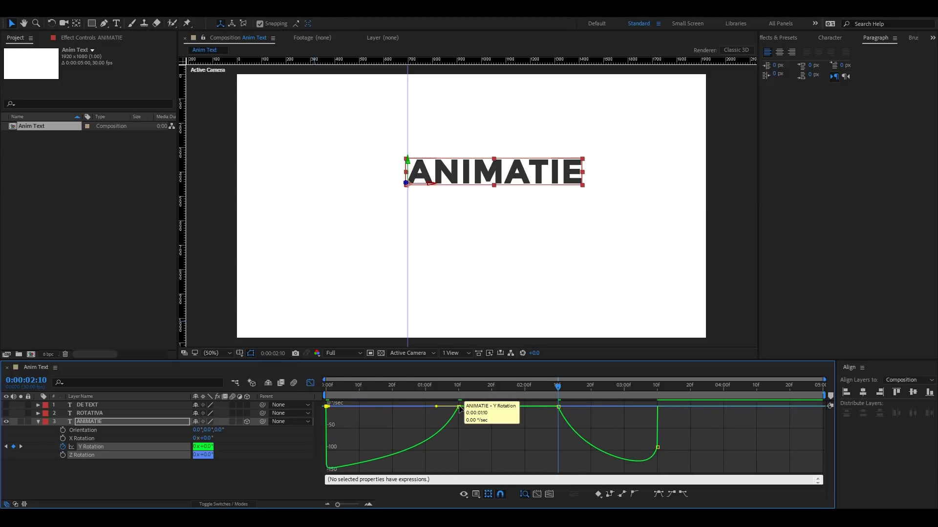
pyautogui.click(458, 407)
pyautogui.moveTo(436, 407); pyautogui.dragTo(377, 409)
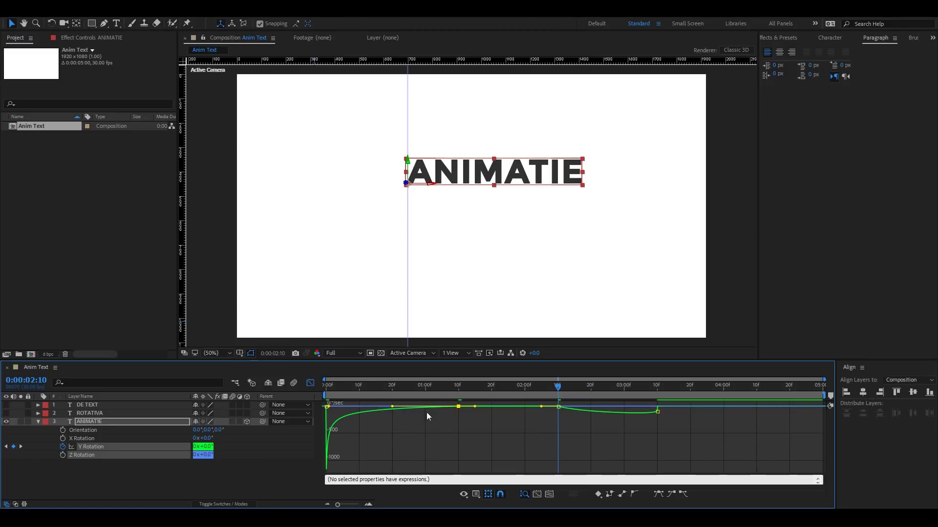
pyautogui.click(559, 407)
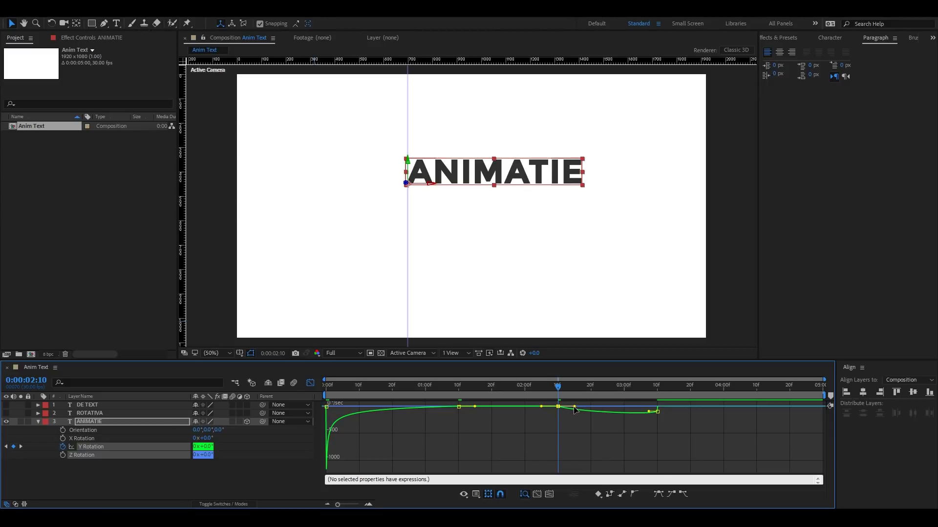
pyautogui.moveTo(574, 407); pyautogui.dragTo(617, 403)
# Preview the eased spin and find the frame where ANIMATIE turns edge-on
pyautogui.click(310, 383)
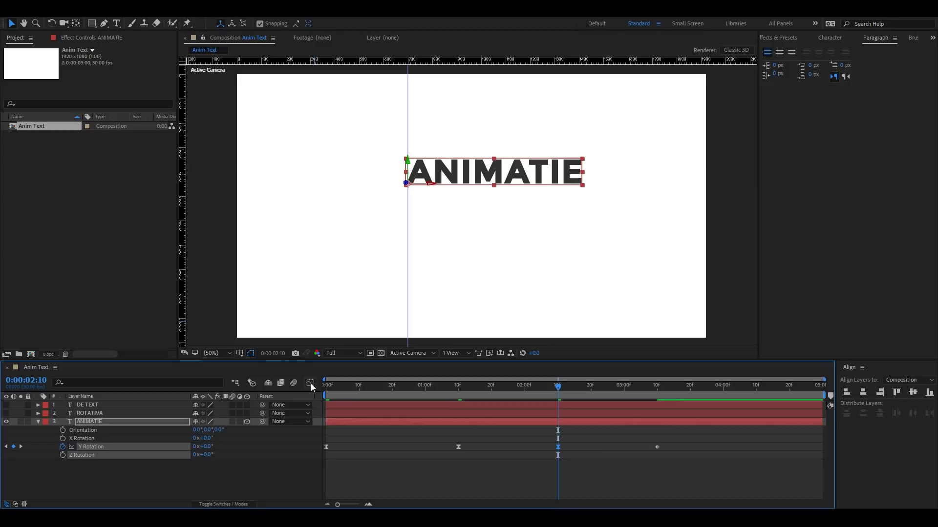
pyautogui.press('space')
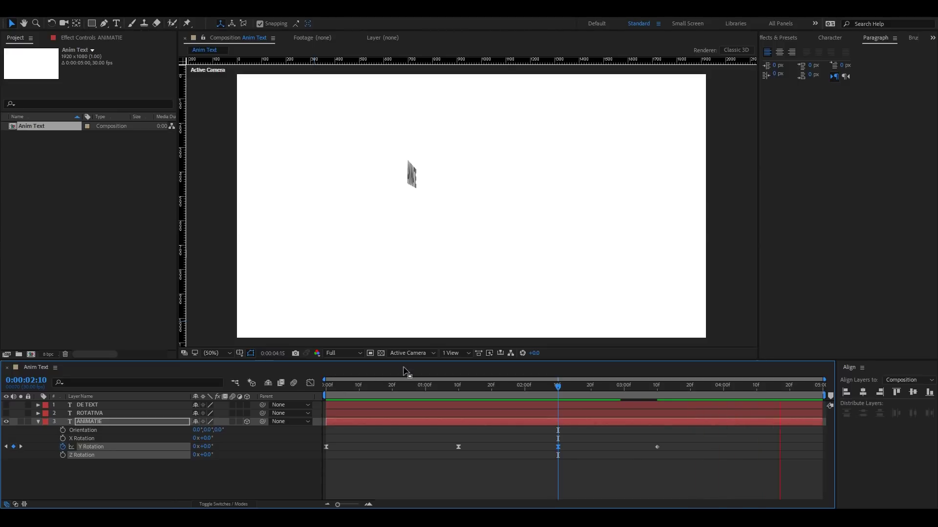
pyautogui.click(634, 386)
pyautogui.click(638, 387)
pyautogui.moveTo(638, 388); pyautogui.dragTo(655, 391)
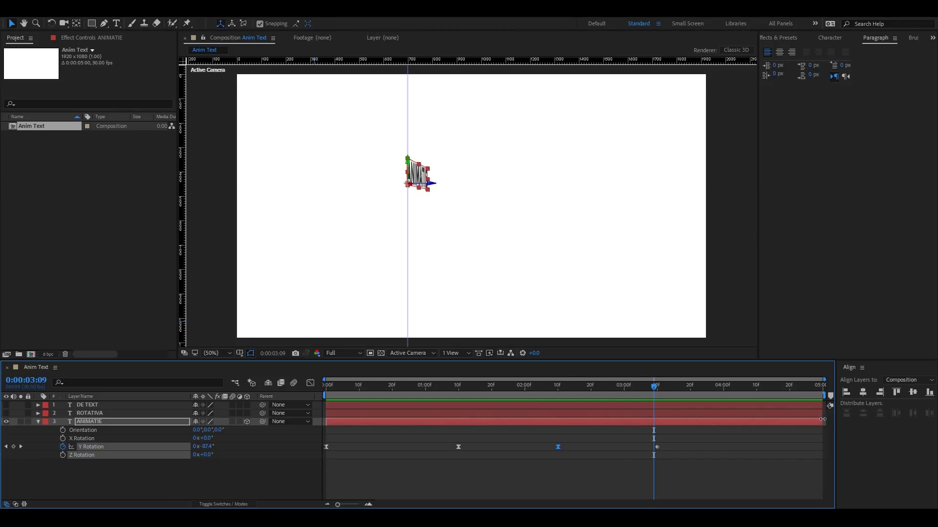
# Trim ANIMATIE's out point to about 3:09, enable its motion blur, and preview
pyautogui.moveTo(823, 422); pyautogui.dragTo(654, 429)
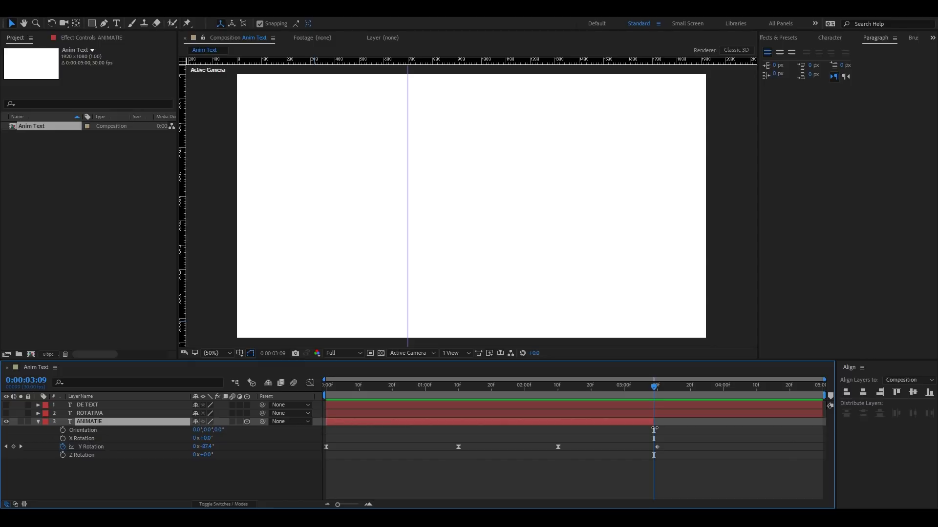
pyautogui.moveTo(656, 395)
pyautogui.mouseDown()
pyautogui.moveTo(662, 387)
pyautogui.moveTo(308, 403)
pyautogui.moveTo(326, 411)
pyautogui.mouseUp()
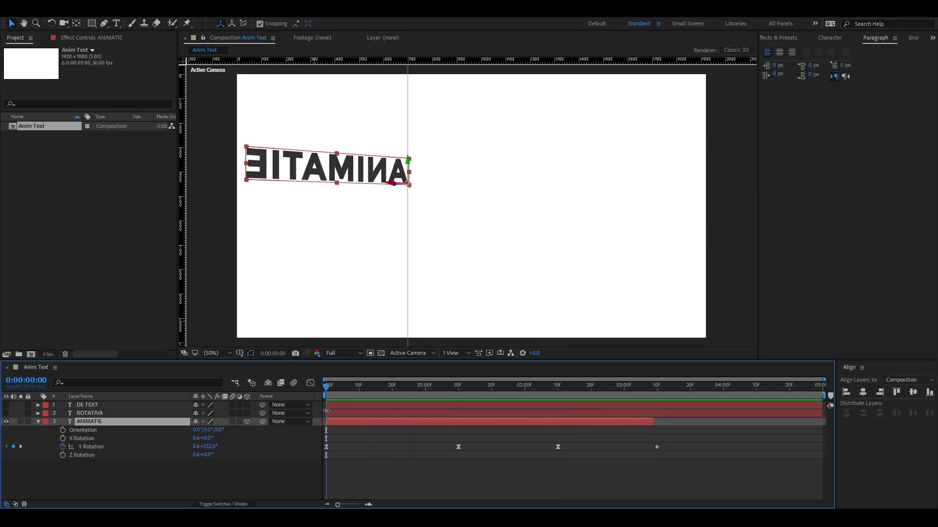
pyautogui.click(232, 421)
pyautogui.press('space')
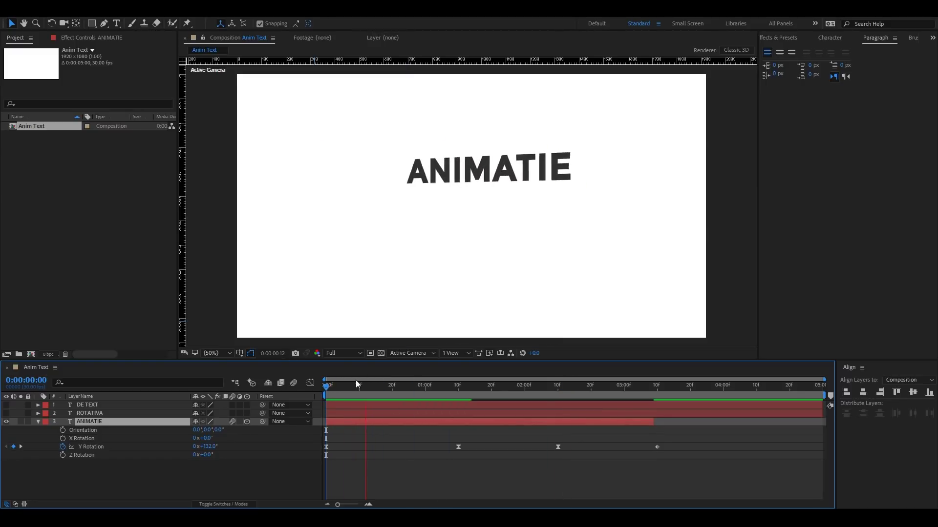
pyautogui.press('space')
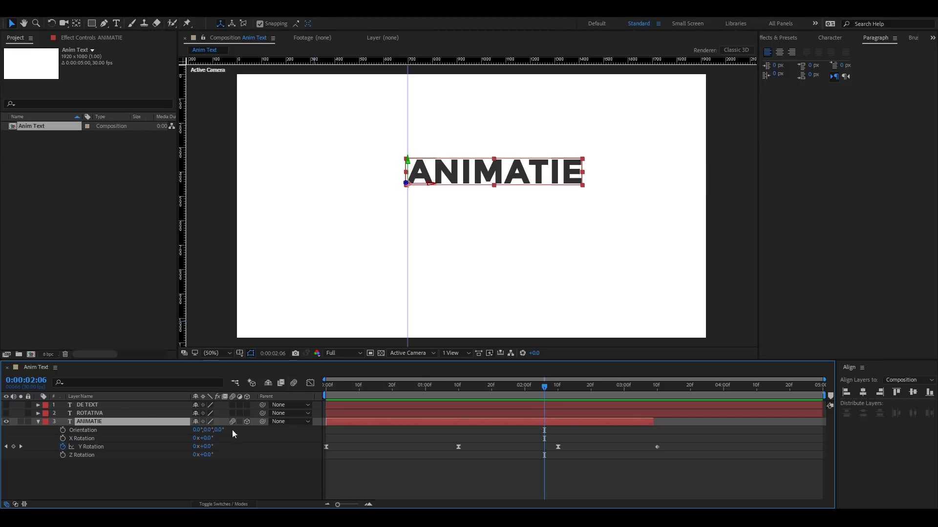
# Turn on composition motion blur and preview the animation from the start
pyautogui.press('Home')
pyautogui.click(292, 384)
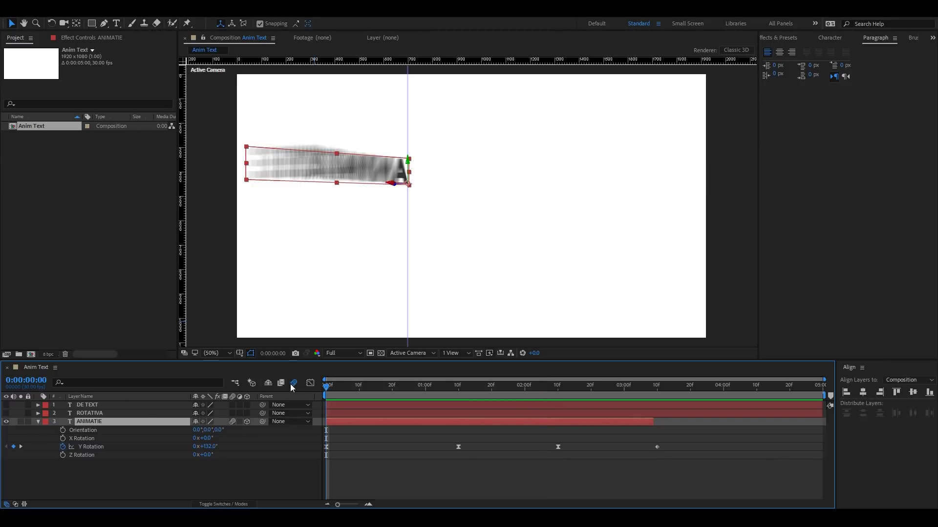
pyautogui.press('space')
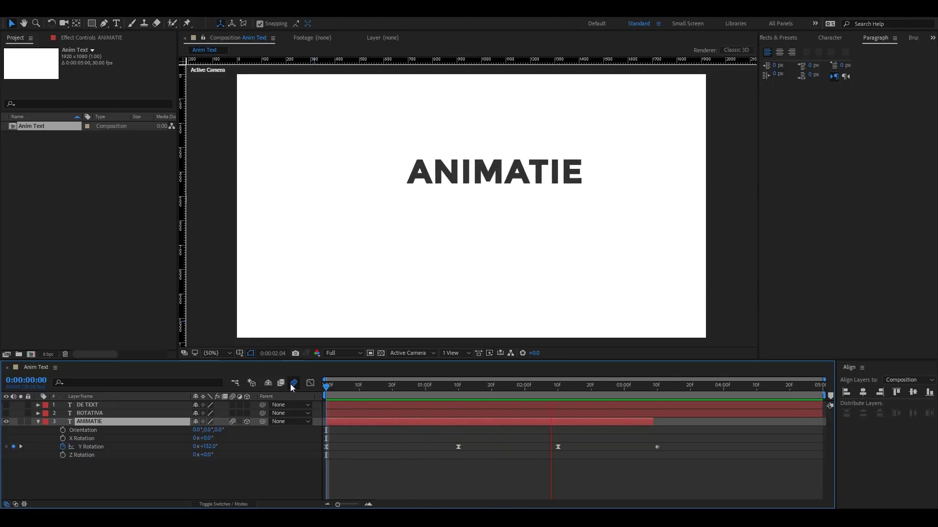
pyautogui.press('space')
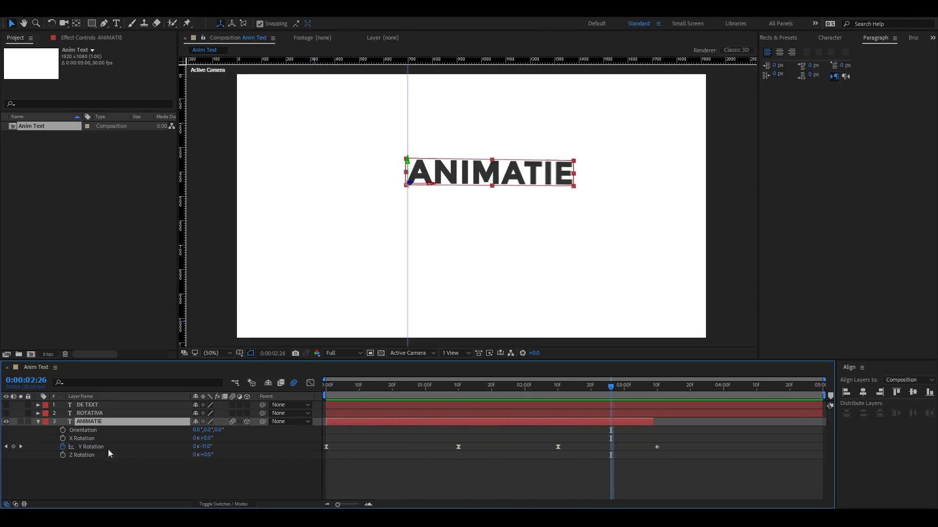
# Show ROTATIVA and DE TEXT as 3D layers with motion blur and select ANIMATIE's Y Rotation keyframes
pyautogui.click(6, 413)
pyautogui.click(5, 405)
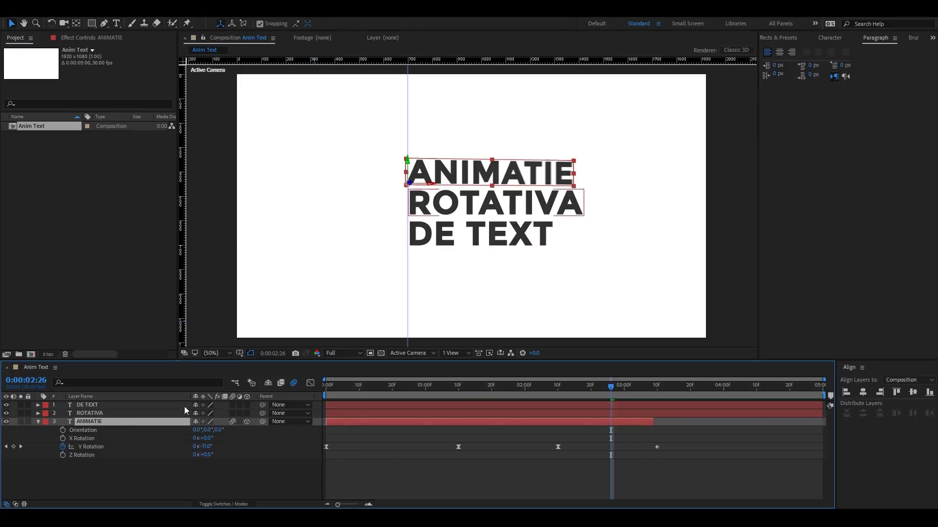
pyautogui.click(247, 405)
pyautogui.click(247, 413)
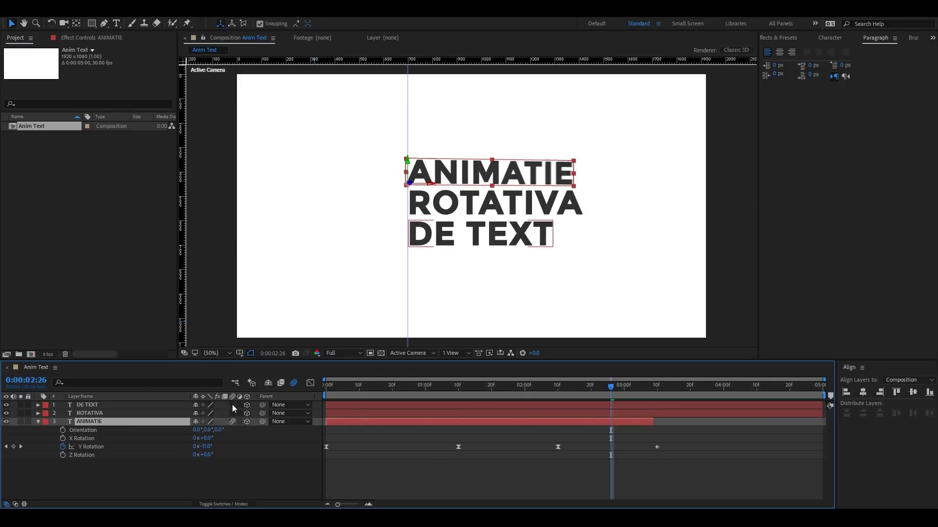
pyautogui.click(232, 405)
pyautogui.click(233, 414)
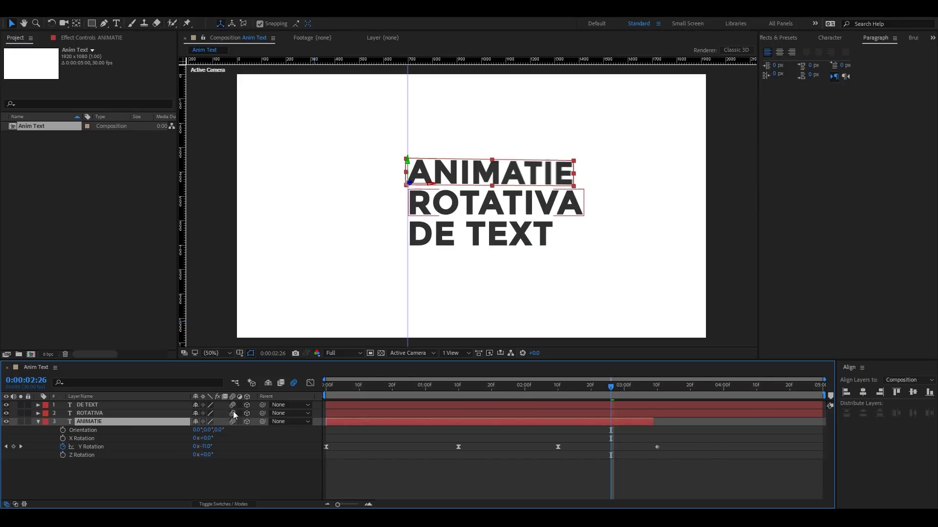
pyautogui.click(93, 446)
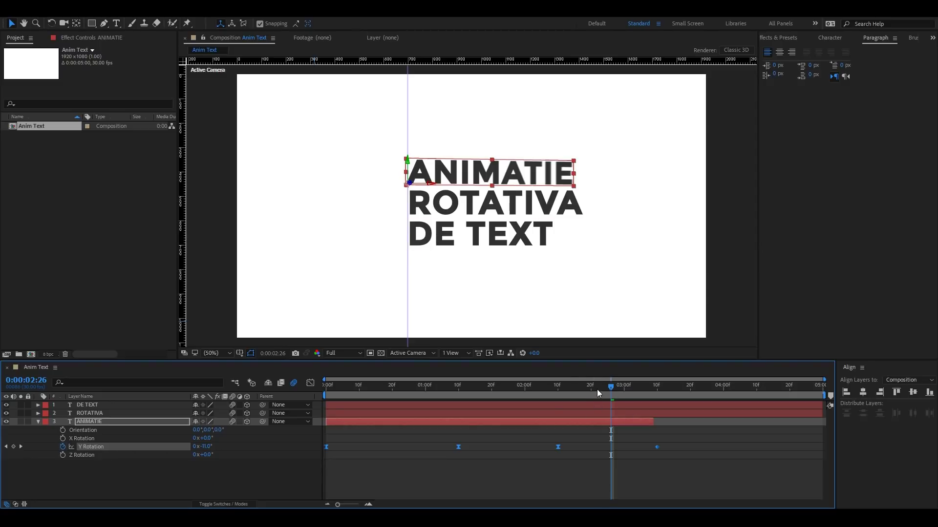
pyautogui.moveTo(597, 388); pyautogui.dragTo(322, 396)
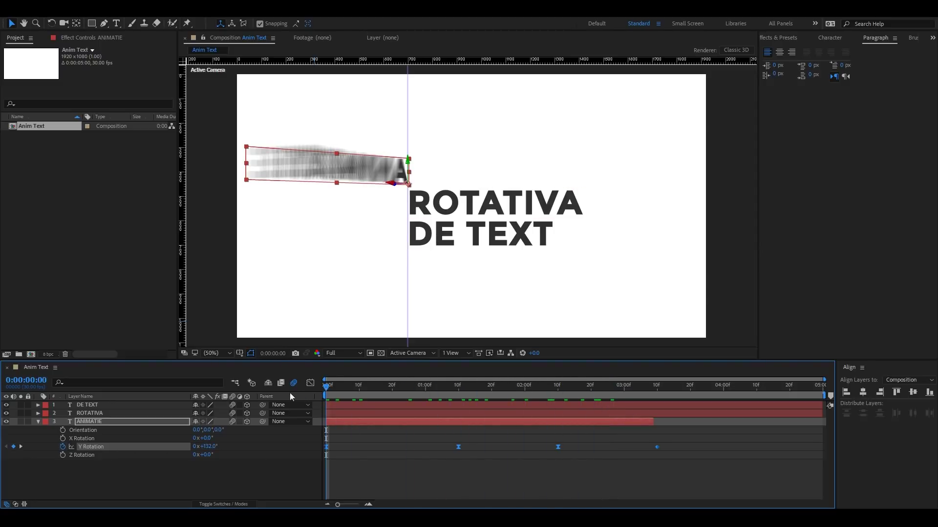
# Paste the Y Rotation keyframes onto ROTATIVA and DE TEXT and preview the result
pyautogui.click(81, 414)
pyautogui.keyDown('shift'); pyautogui.click(85, 404); pyautogui.keyUp('shift')
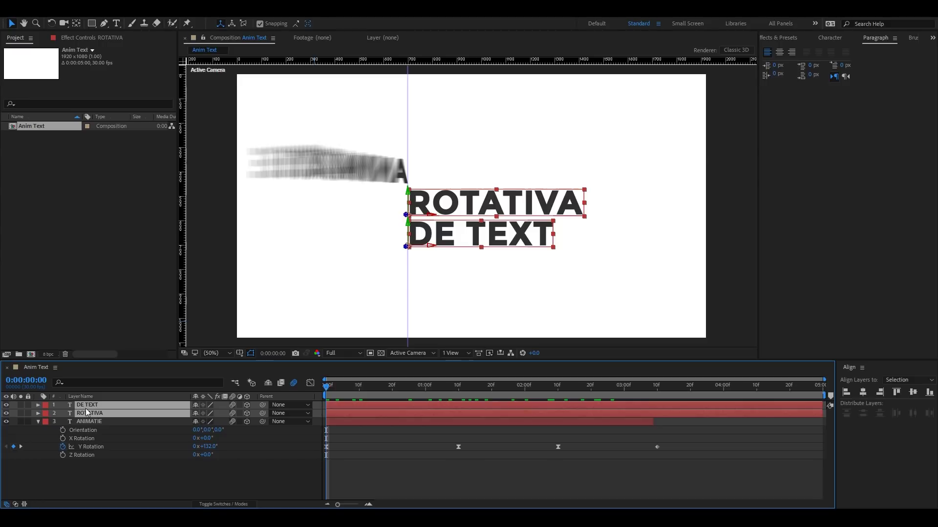
pyautogui.hotkey('ctrl', 'v')
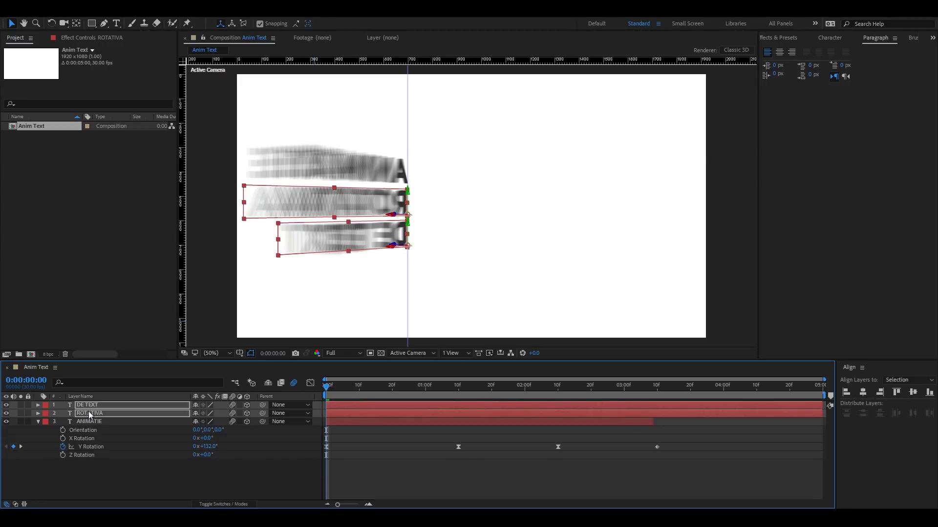
pyautogui.press('space')
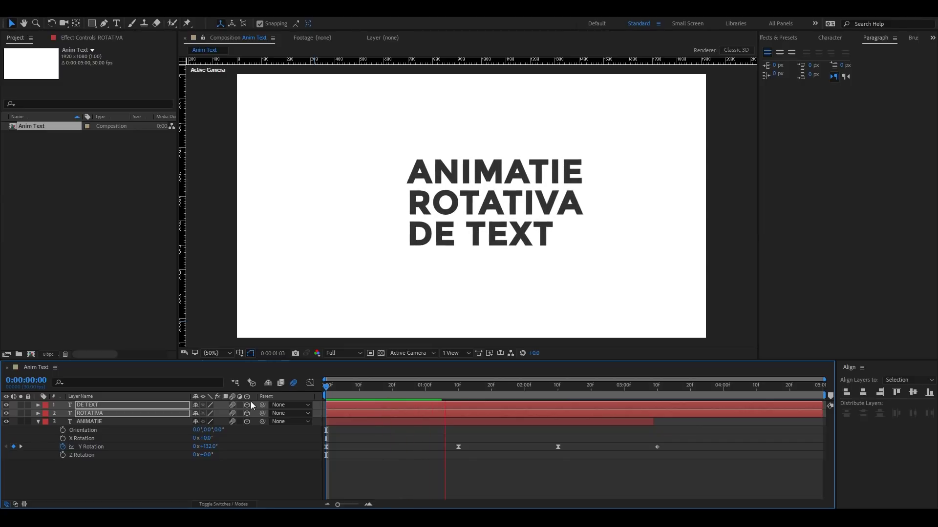
pyautogui.press('space')
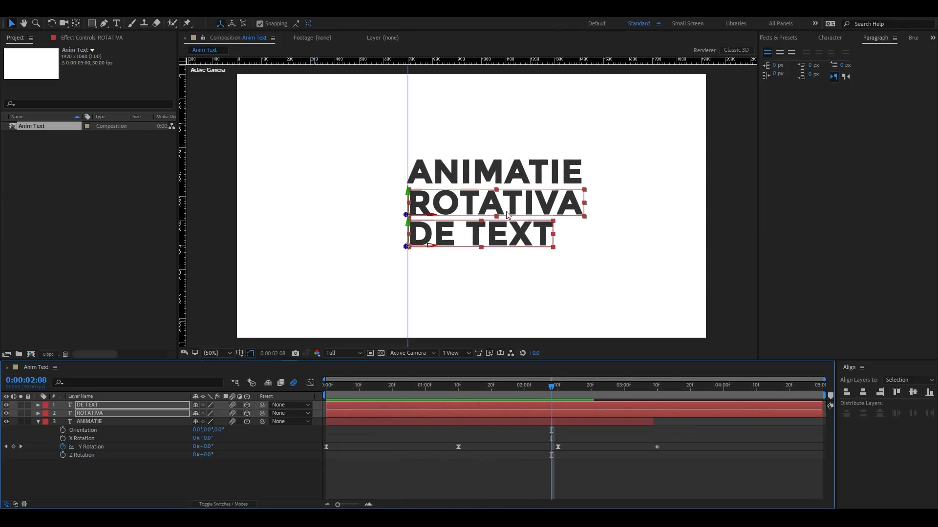
pyautogui.moveTo(556, 391); pyautogui.dragTo(308, 391)
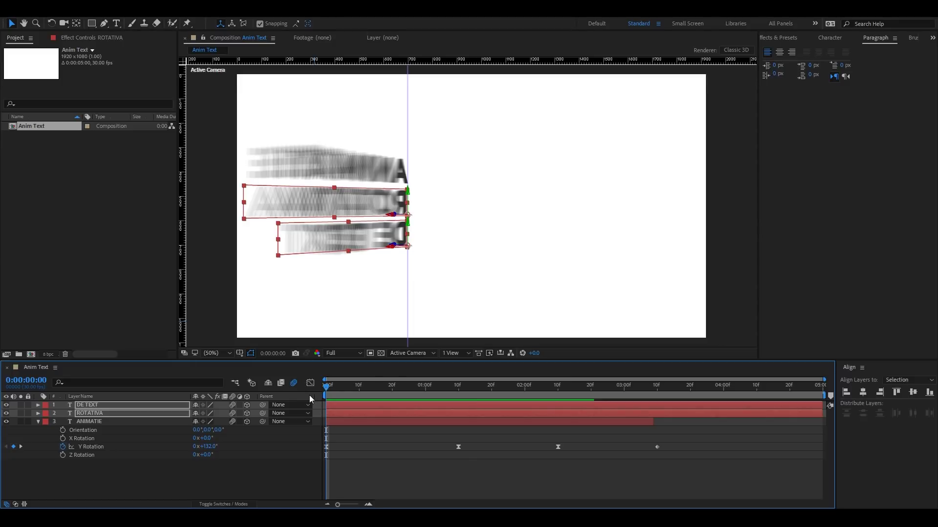
# Start the ROTATIVA layer at frame 4 and reveal its Y Rotation keyframes
pyautogui.press('space')
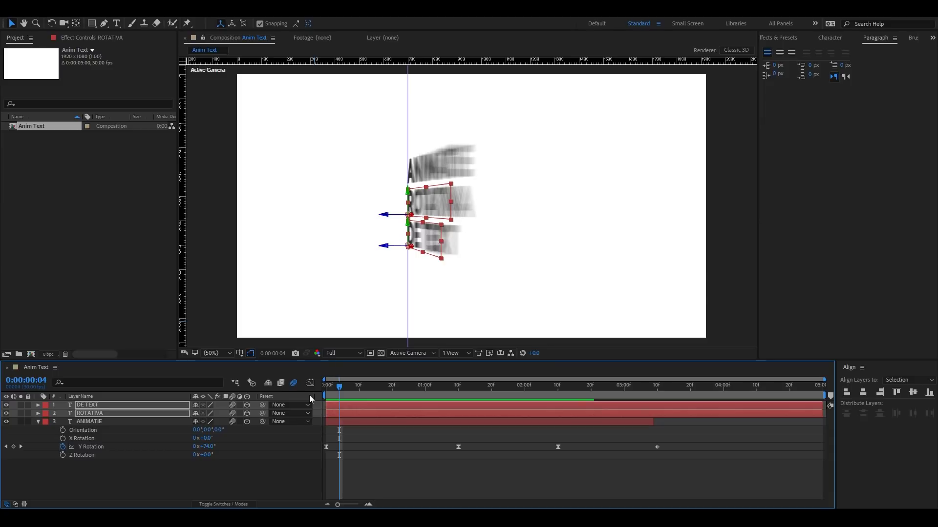
pyautogui.click(98, 422)
pyautogui.click(98, 415)
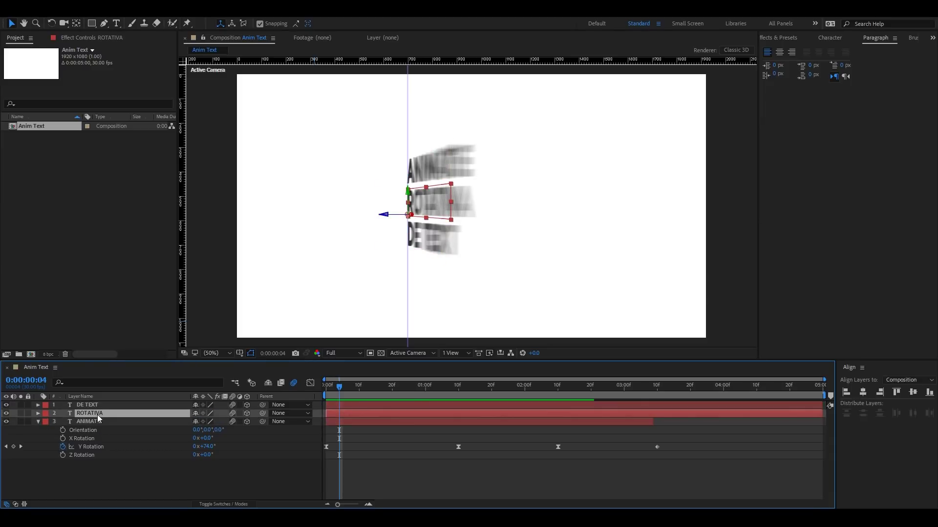
pyautogui.press('[')
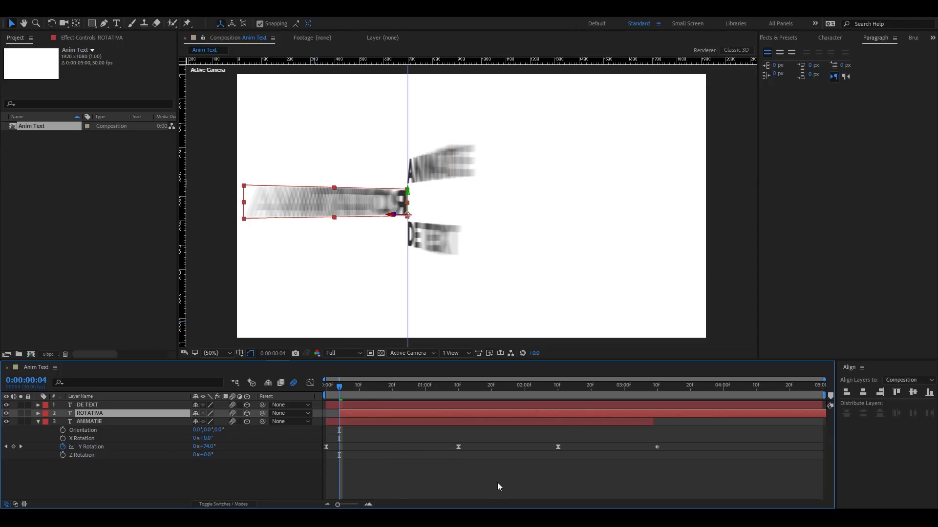
pyautogui.press('u')
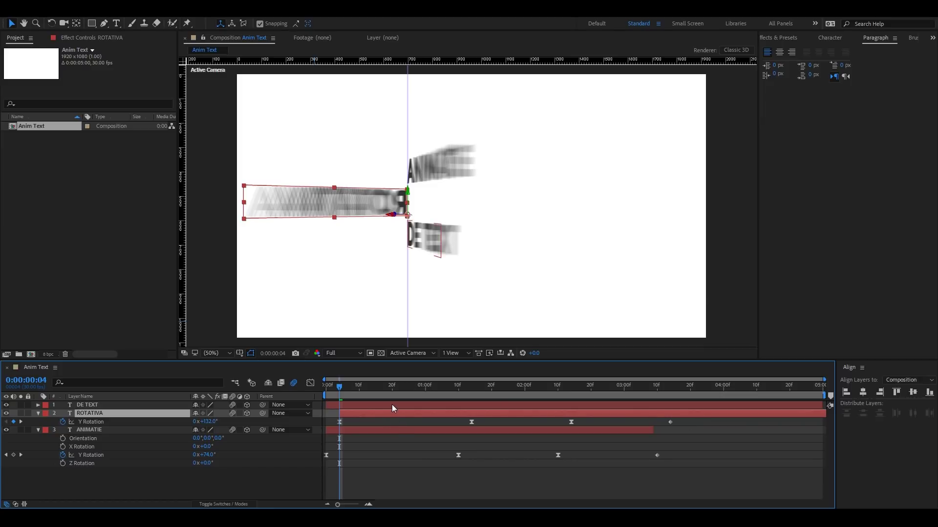
# Paste the Y-rotation flip keyframes onto DE TEXT starting at frame 8
pyautogui.press('space')
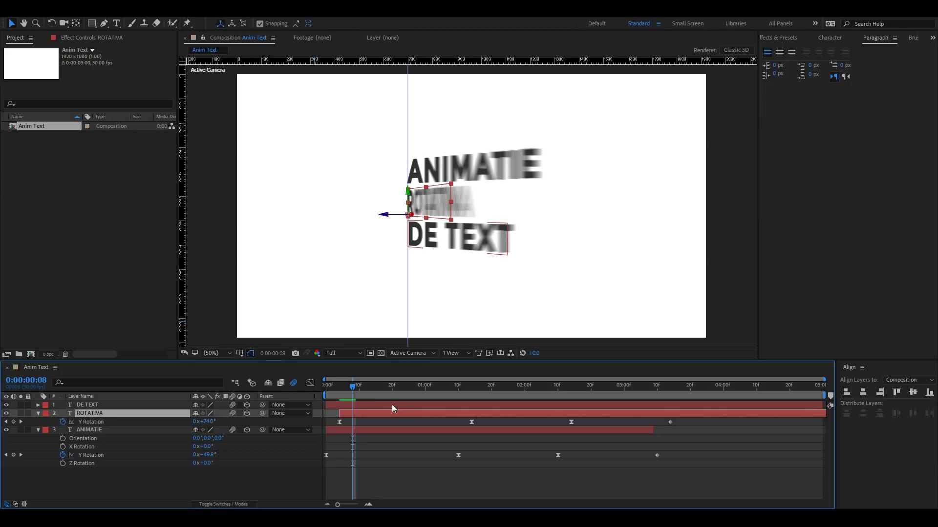
pyautogui.click(103, 405)
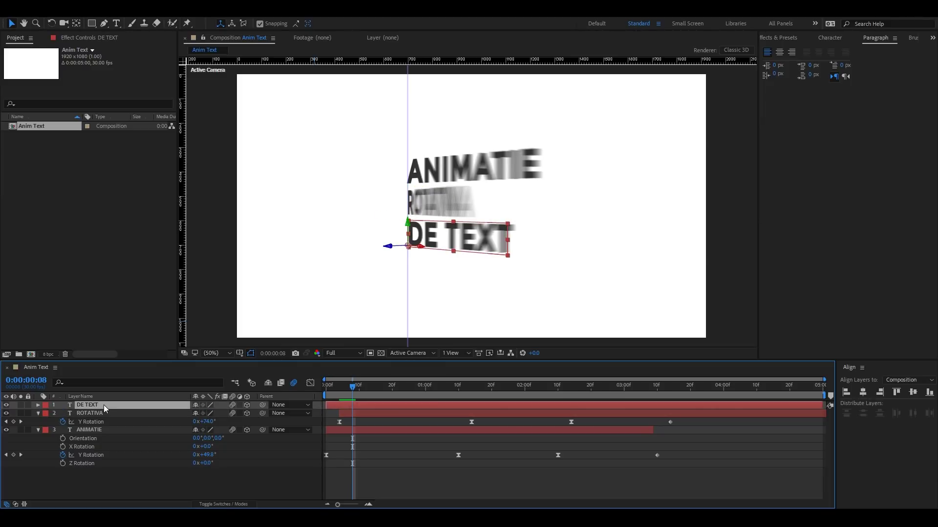
pyautogui.hotkey('ctrl', 'v')
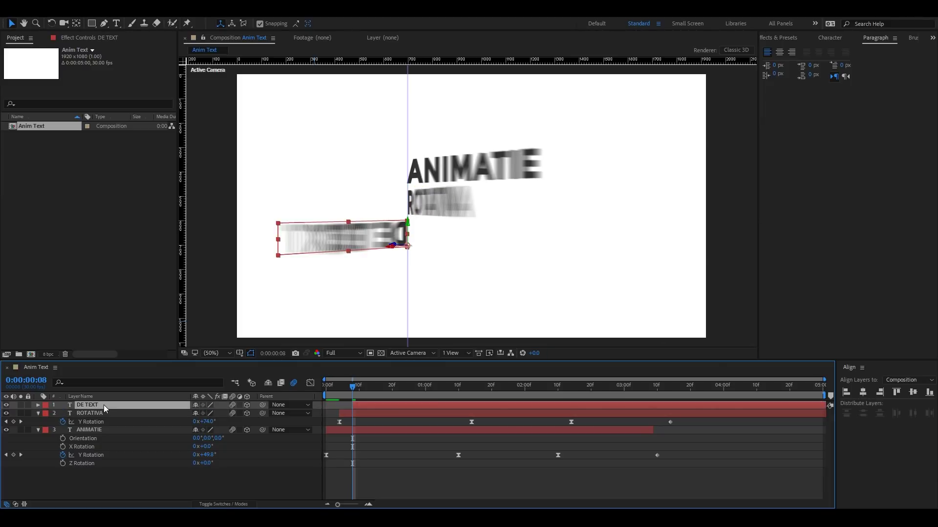
# Collapse the ROTATIVA and ANIMATIE rotation properties and preview the staggered flips
pyautogui.click(38, 413)
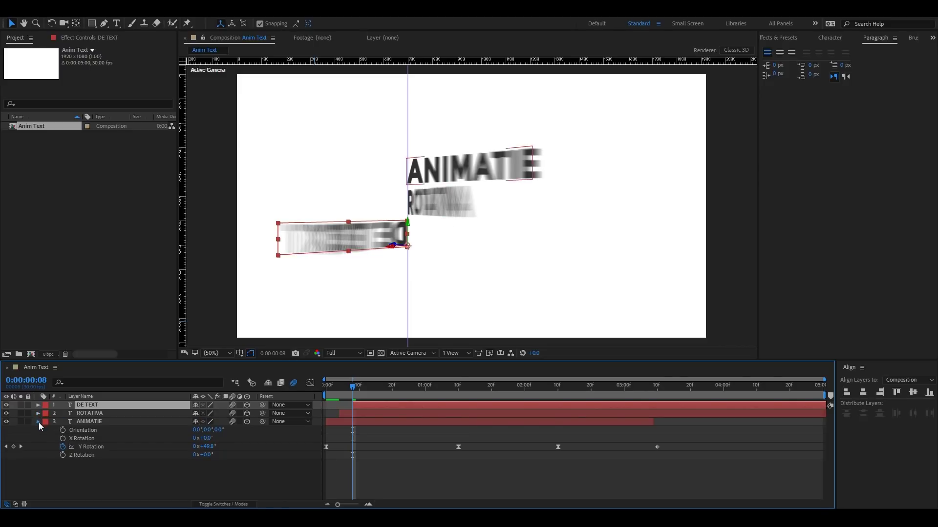
pyautogui.click(38, 422)
pyautogui.press('space')
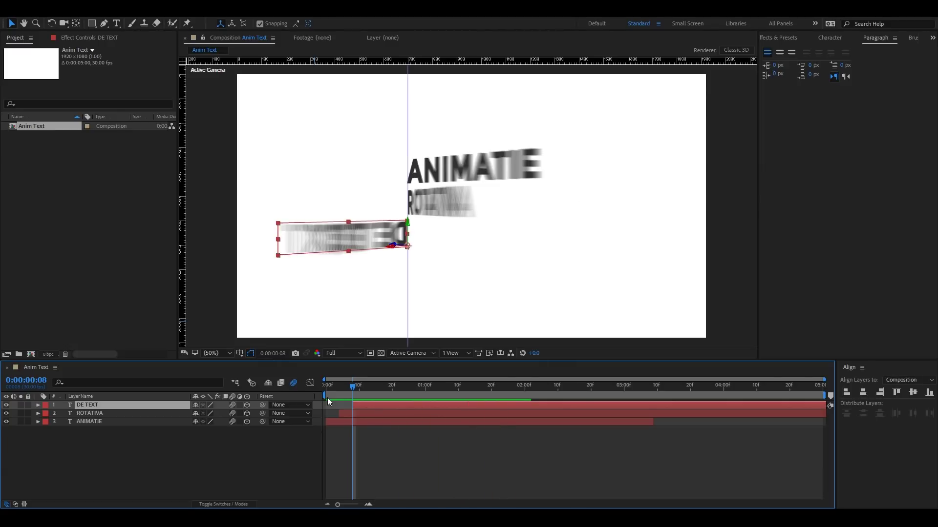
pyautogui.click(519, 199)
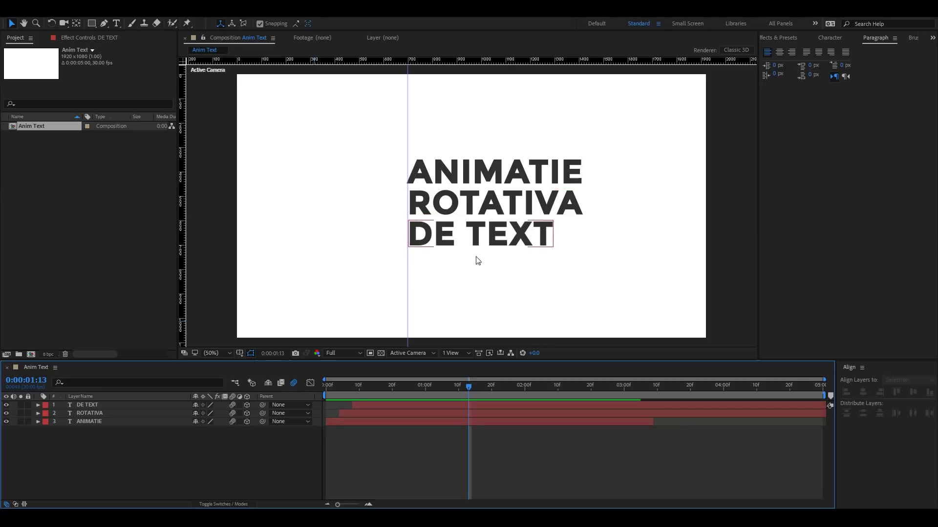
# Shift the ANIMATIE / ROTATIVA / DE TEXT block about 295 px left and preview it
pyautogui.moveTo(132, 441); pyautogui.dragTo(64, 385)
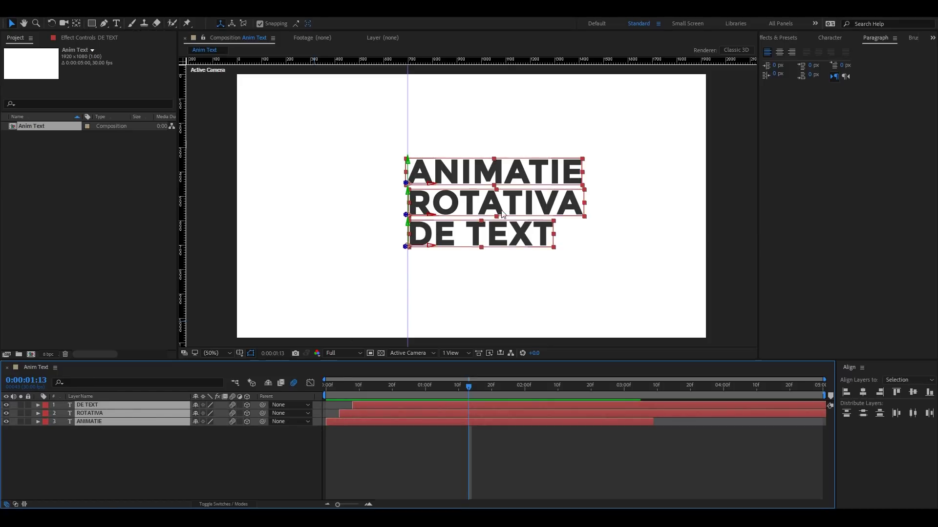
pyautogui.moveTo(520, 203); pyautogui.dragTo(370, 202)
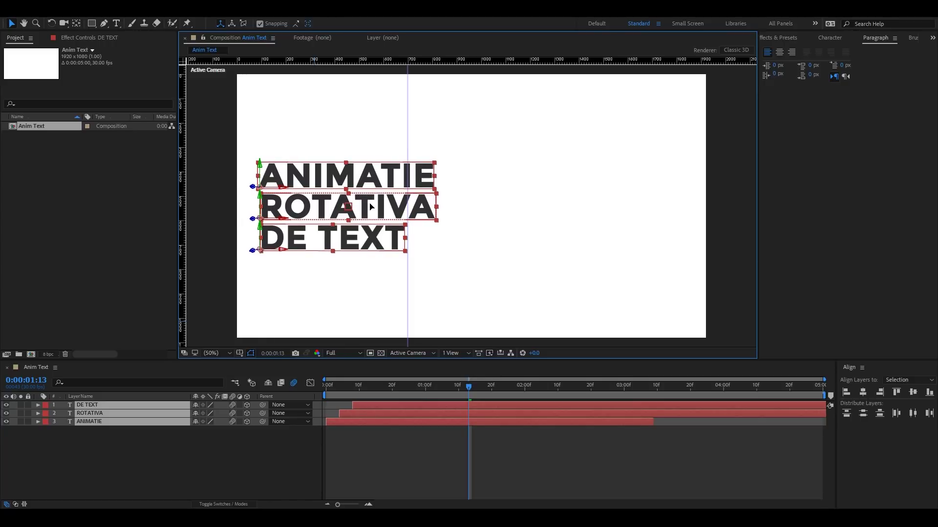
pyautogui.click(78, 390)
pyautogui.press('space')
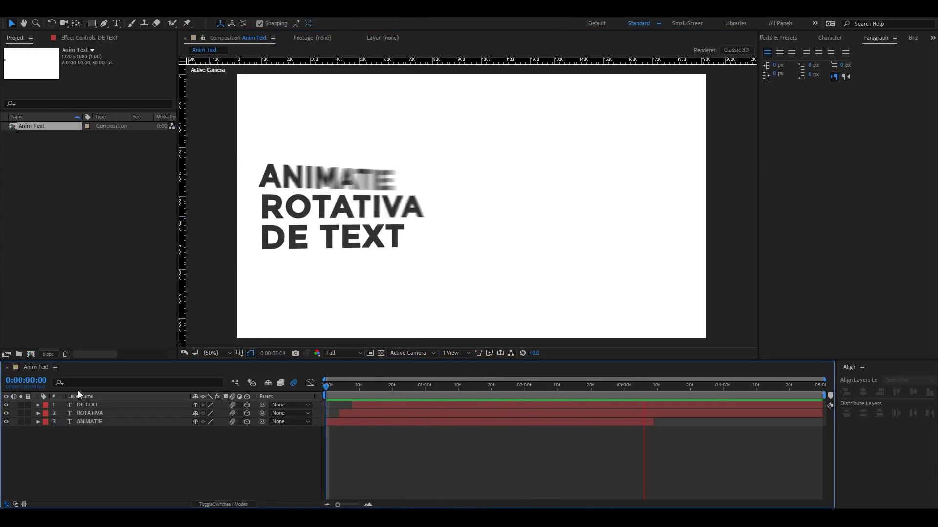
pyautogui.press('space')
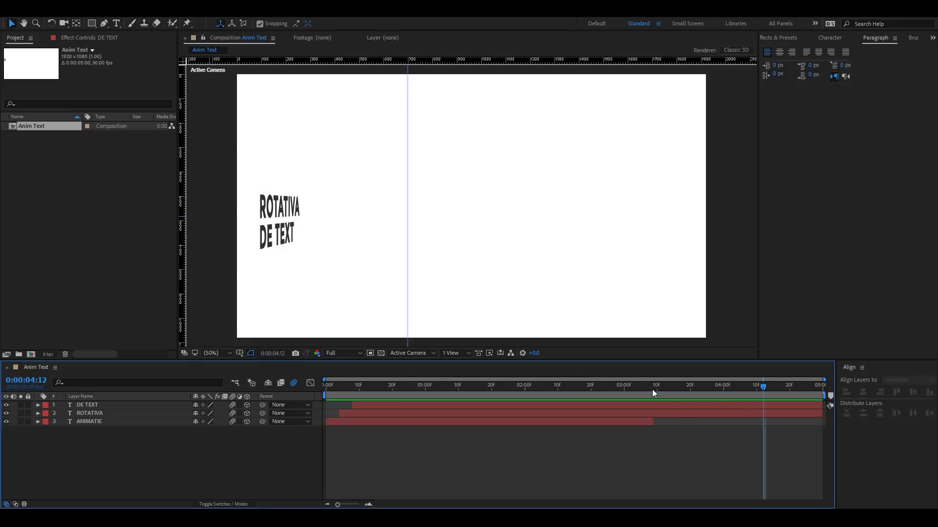
# At 3:10, show the Y Rotation keyframes of ROTATIVA and DE TEXT
pyautogui.moveTo(652, 389); pyautogui.dragTo(639, 389)
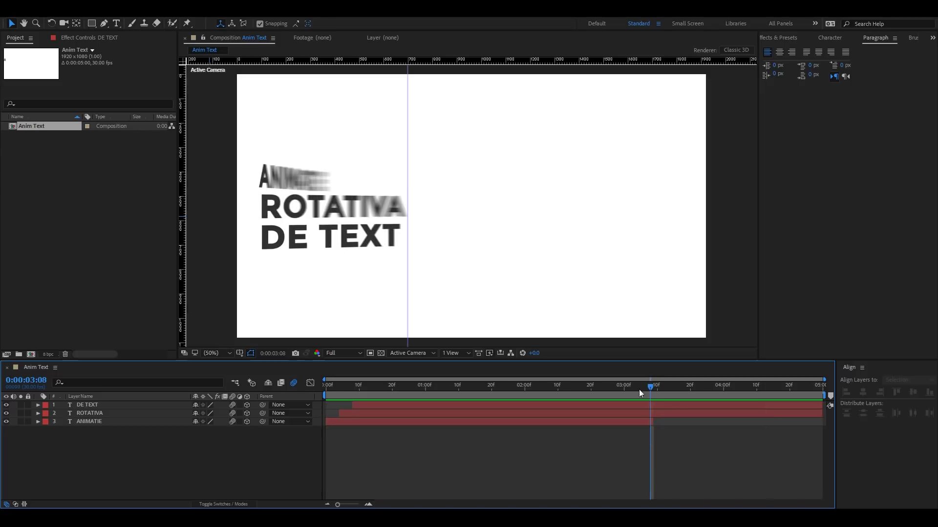
pyautogui.click(657, 387)
pyautogui.click(667, 407)
pyautogui.keyDown('shift'); pyautogui.click(669, 414); pyautogui.keyUp('shift')
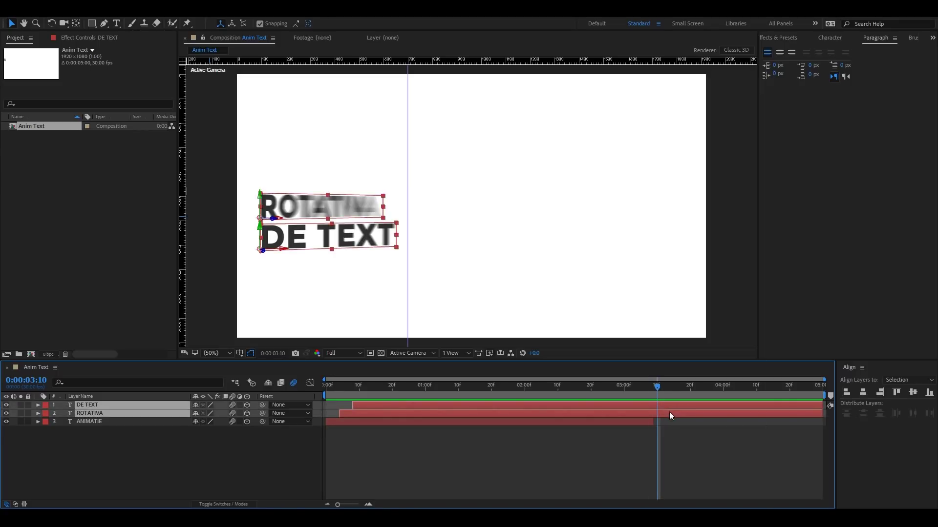
pyautogui.press('u')
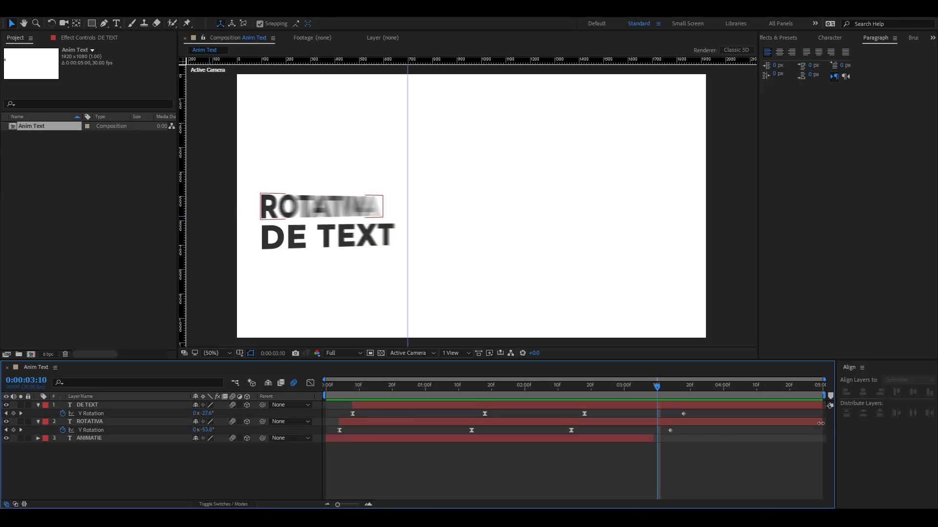
# Trim ROTATIVA's out point to 3:13 and DE TEXT's a few frames later
pyautogui.moveTo(824, 422); pyautogui.dragTo(669, 422)
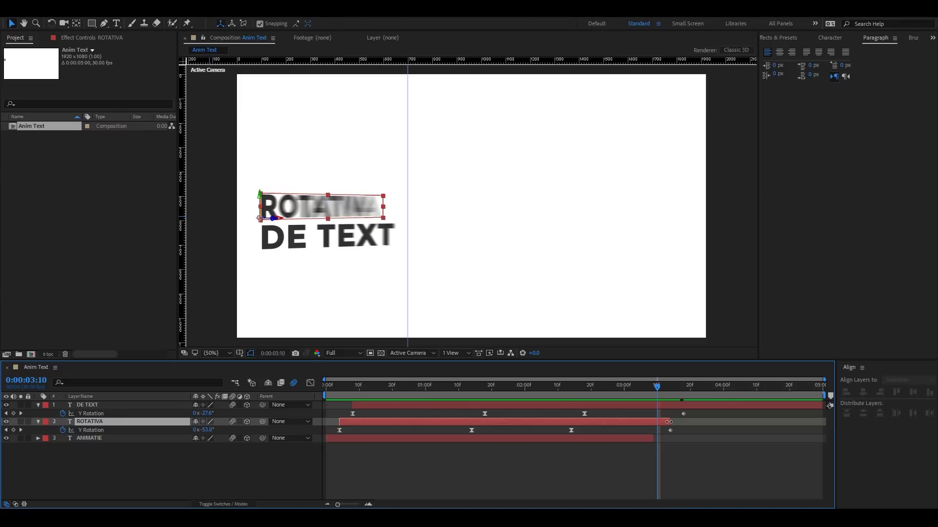
pyautogui.keyDown('shift'); pyautogui.click(782, 412); pyautogui.keyUp('shift')
pyautogui.moveTo(819, 405)
pyautogui.mouseDown()
pyautogui.moveTo(683, 409)
pyautogui.moveTo(668, 387)
pyautogui.mouseUp()
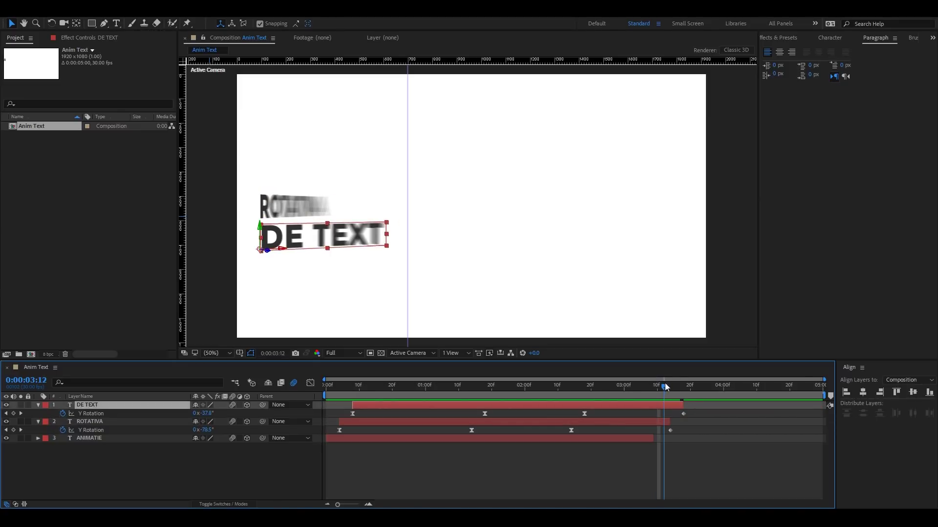
pyautogui.press(';')
pyautogui.moveTo(669, 423); pyautogui.dragTo(640, 422)
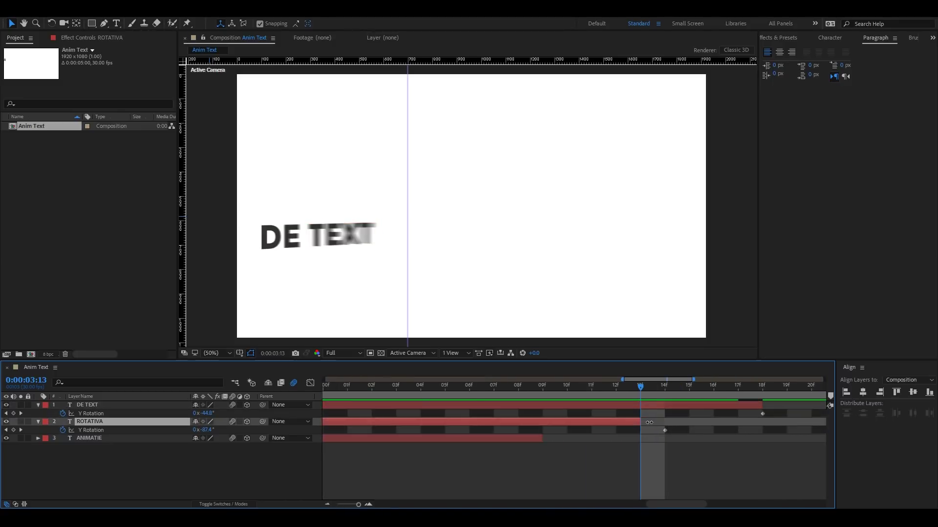
pyautogui.moveTo(764, 402); pyautogui.dragTo(739, 404)
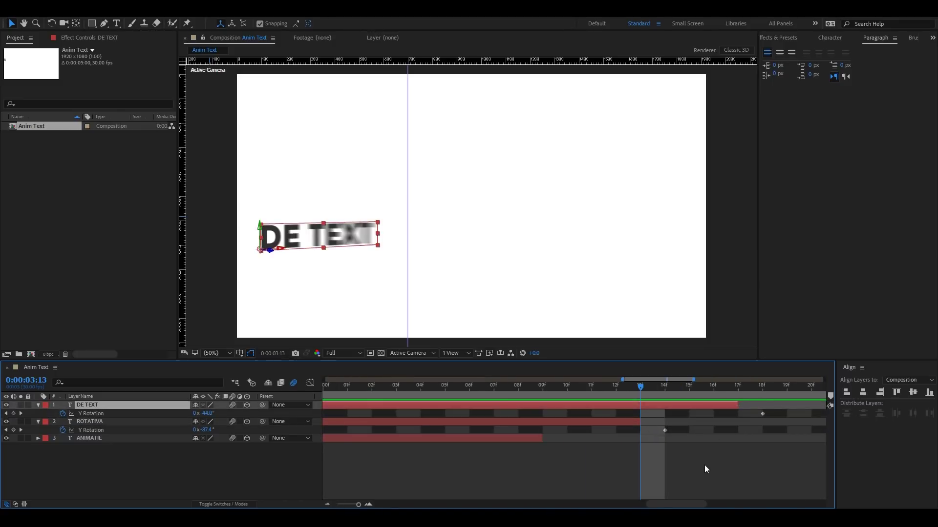
# Preview the full animation from the start with the staggered exits
pyautogui.press(';')
pyautogui.press('Home')
pyautogui.press('space')
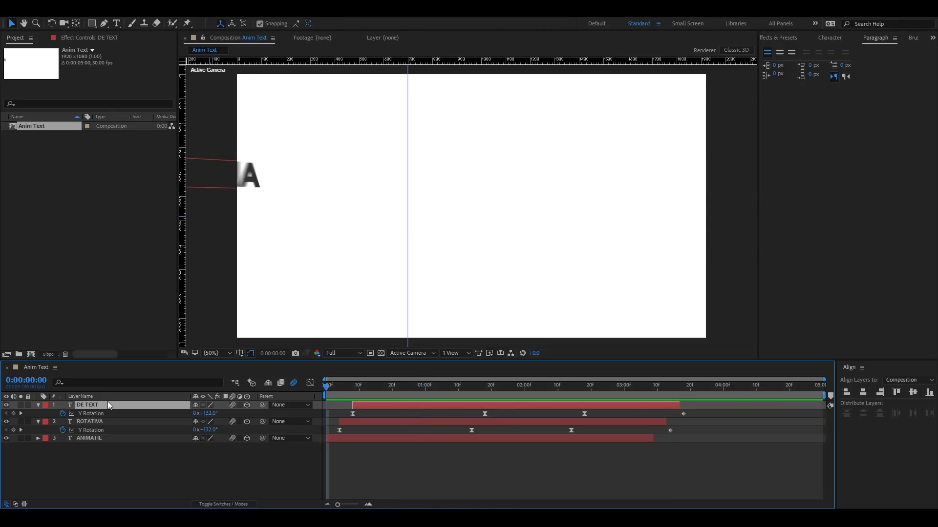